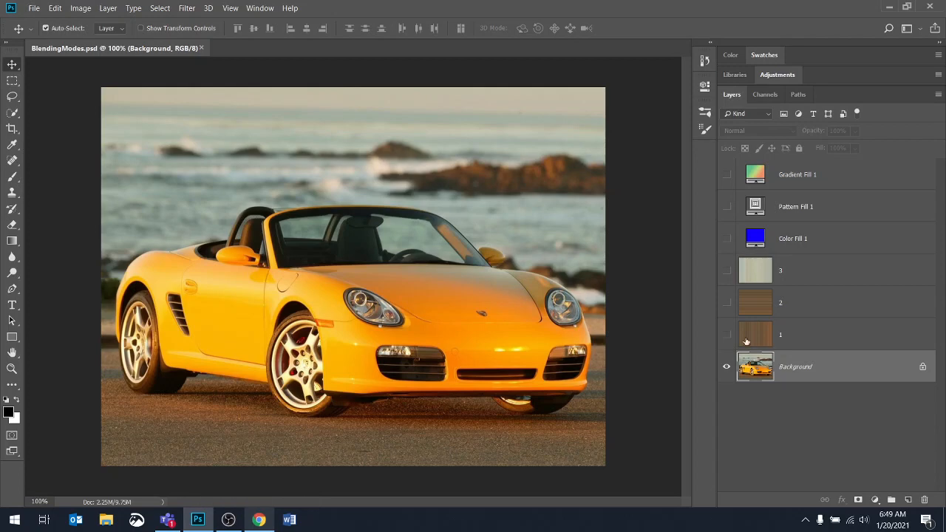
- Show layer 1 above the car photo and set its blending mode to Overlay
click(728, 336)
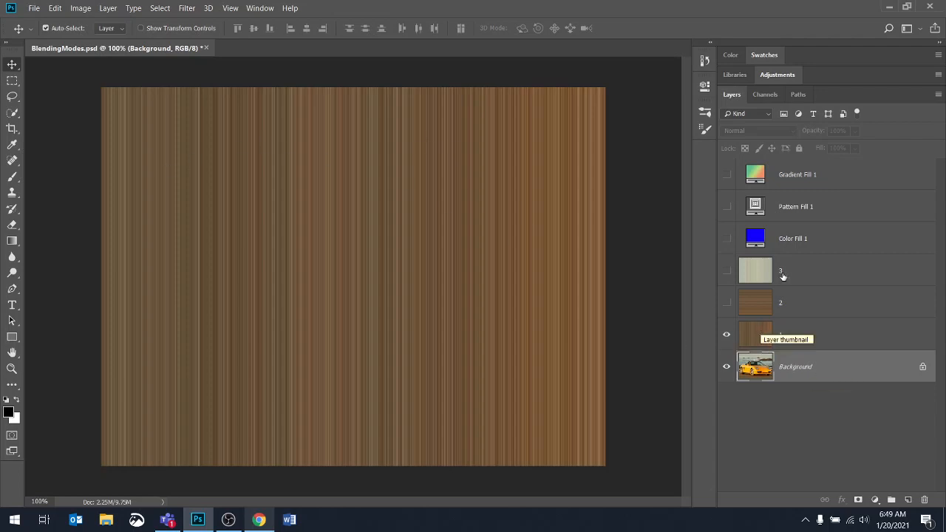
click(796, 329)
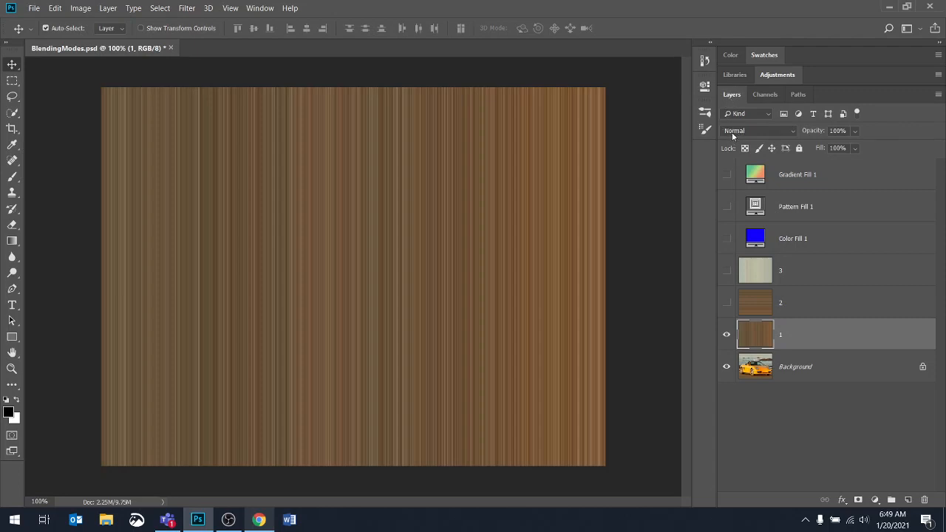
click(792, 130)
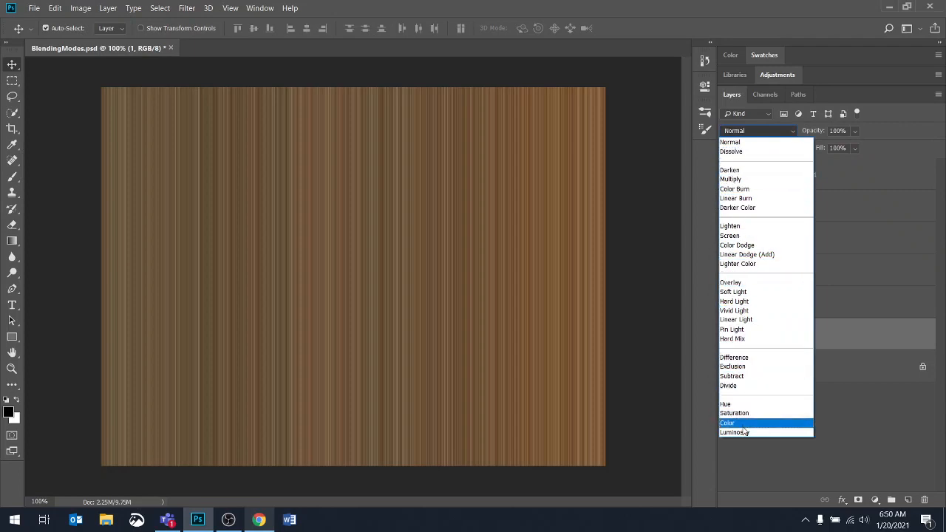
click(732, 285)
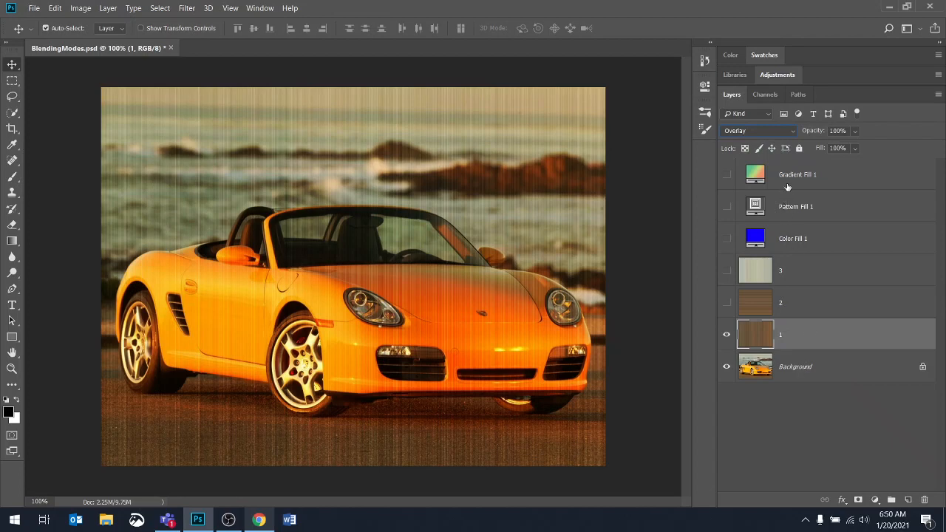
- Try the Lighten, Linear Burn and Lighter Color blending modes on layer 1
click(771, 130)
click(746, 229)
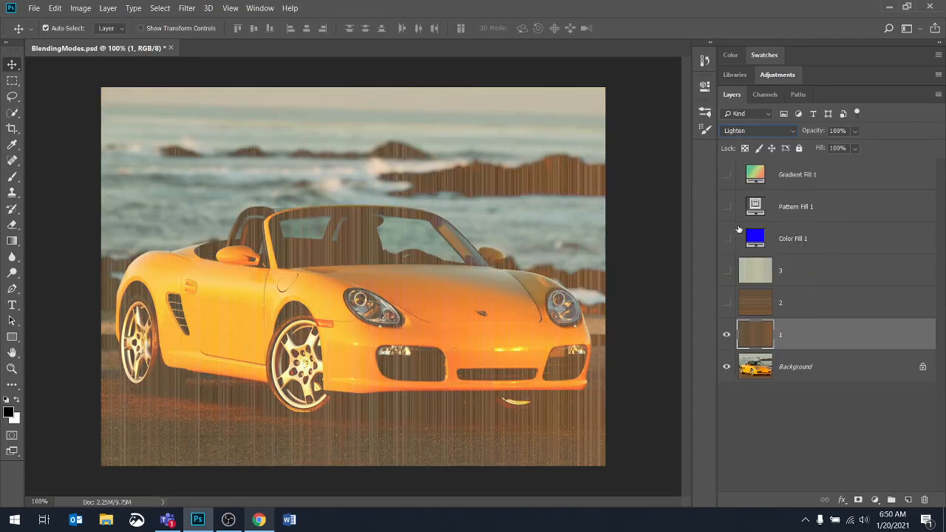
click(790, 131)
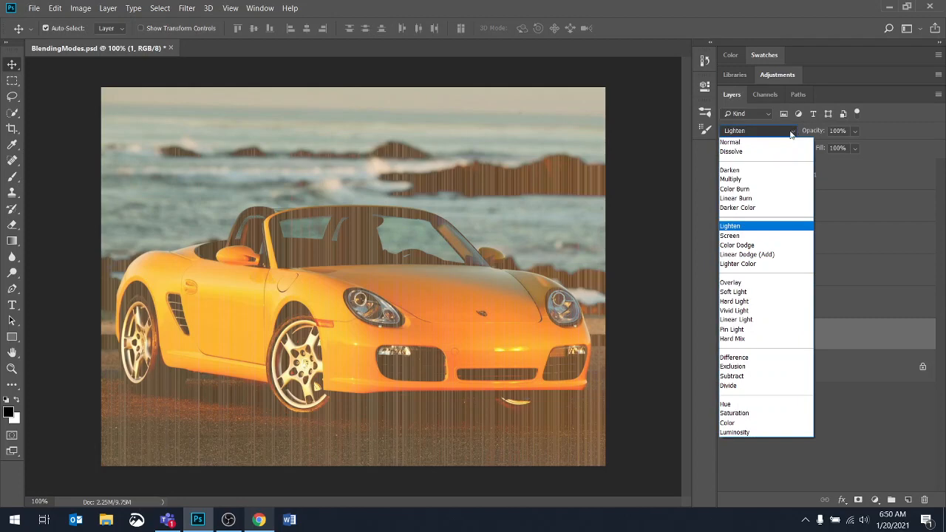
click(736, 198)
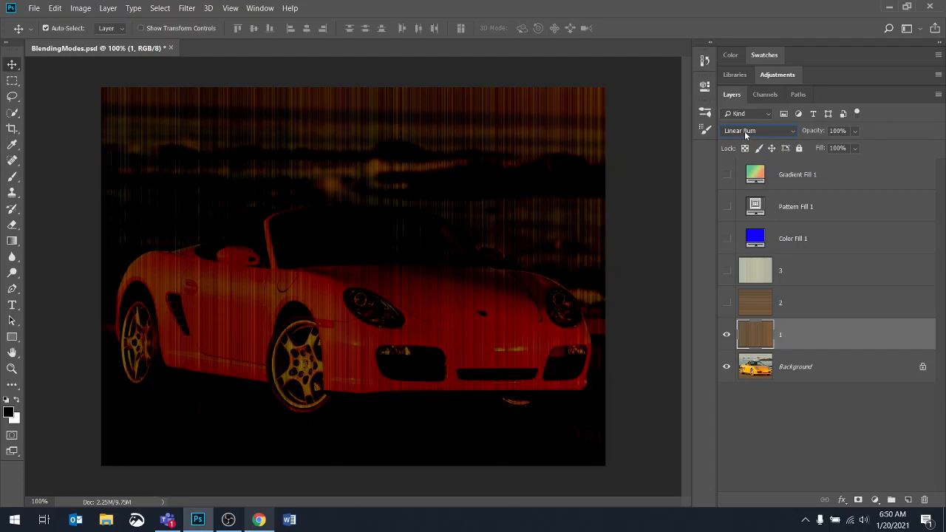
click(744, 131)
click(742, 262)
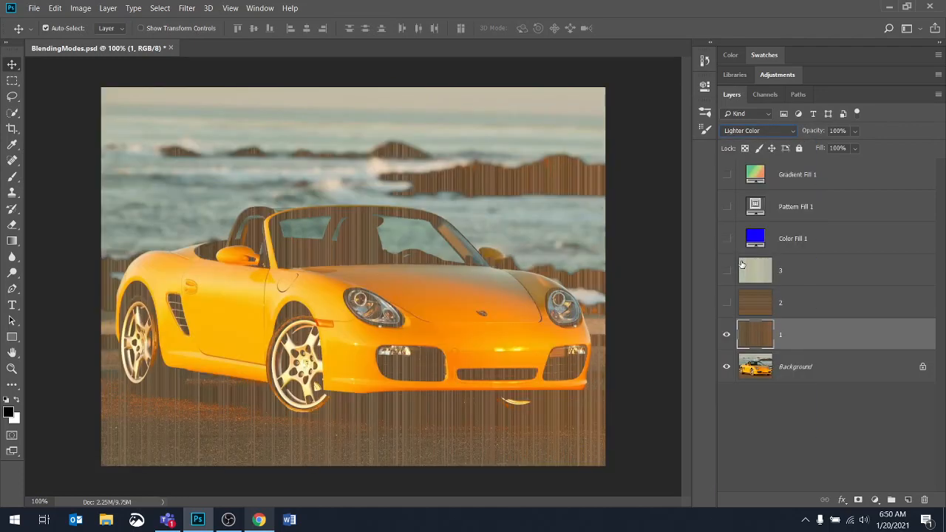
- Step layer 1's blending mode backward through the list from Lighter Color to Normal
key(Up)
key(Up)
key(Up)
key(Up)
key(Up)
key(Up)
key(Up)
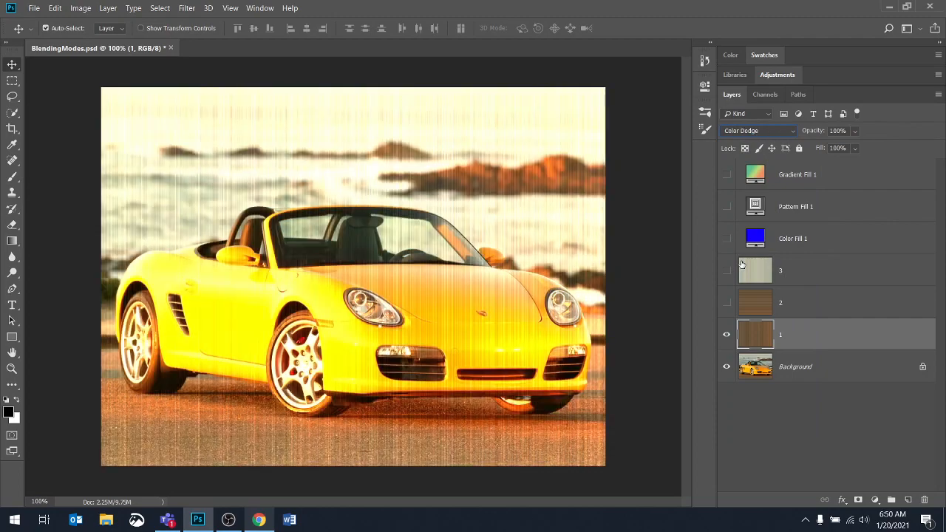
key(Up)
key(Up)
key(Up)
key(Up)
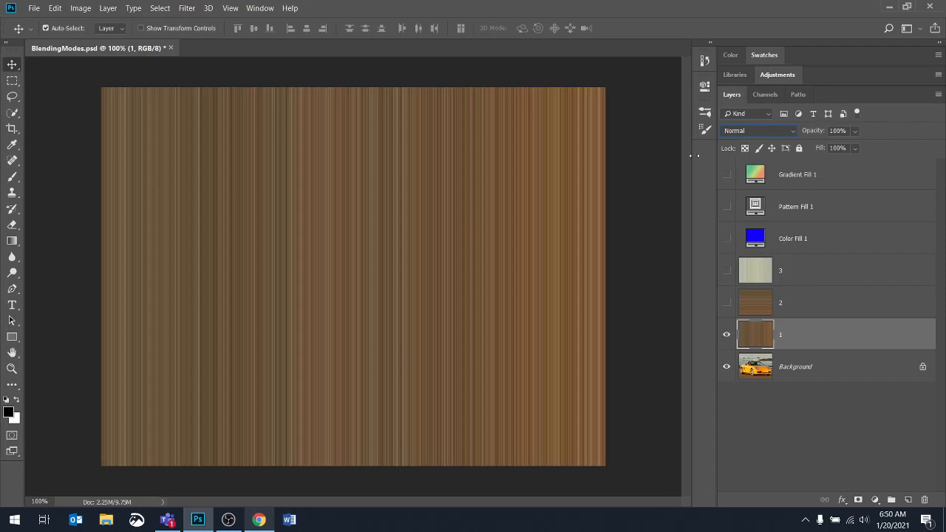
- Step layer 1's blending mode forward through the darkening modes to Darker Color
key(Down)
key(Down)
key(Down)
key(Down)
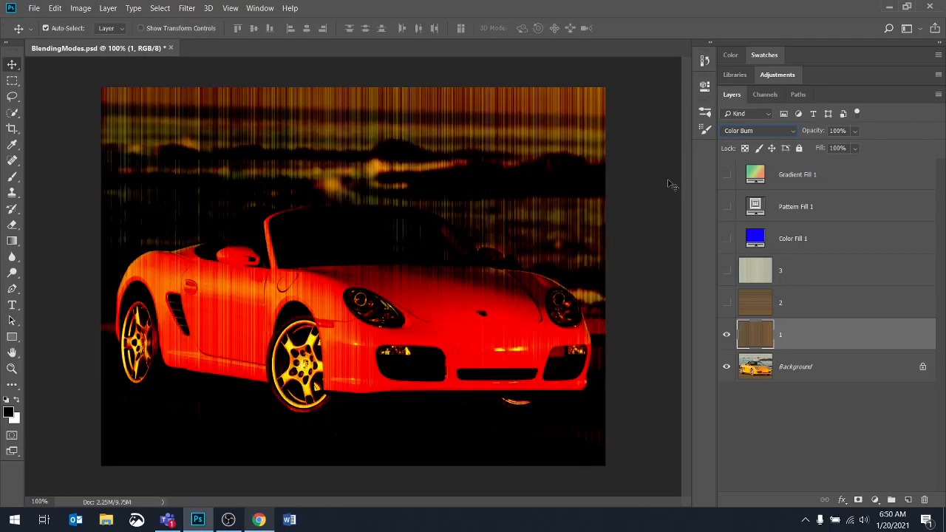
key(Down)
key(Down)
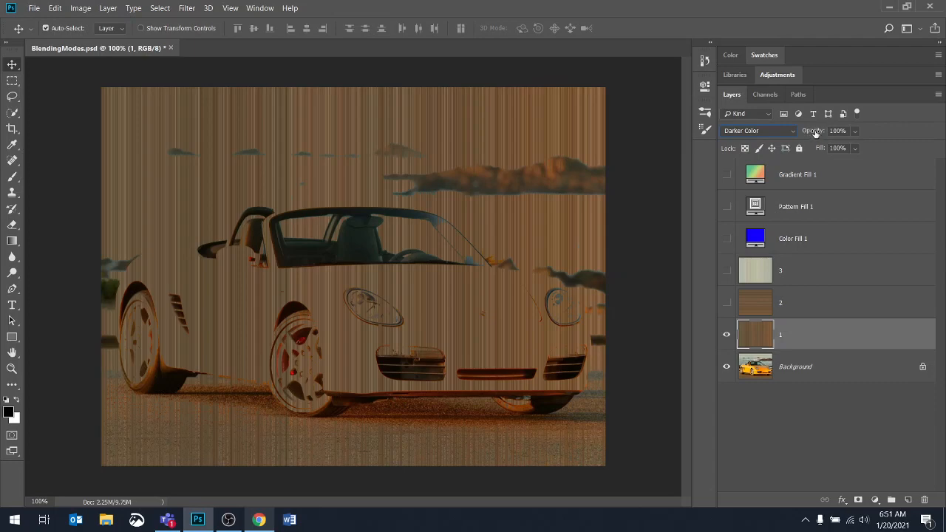
- Experiment with layer 1's opacity and set it to 78%
mouse_move(815, 131)
mouse_down()
mouse_move(789, 133)
mouse_move(818, 135)
mouse_up()
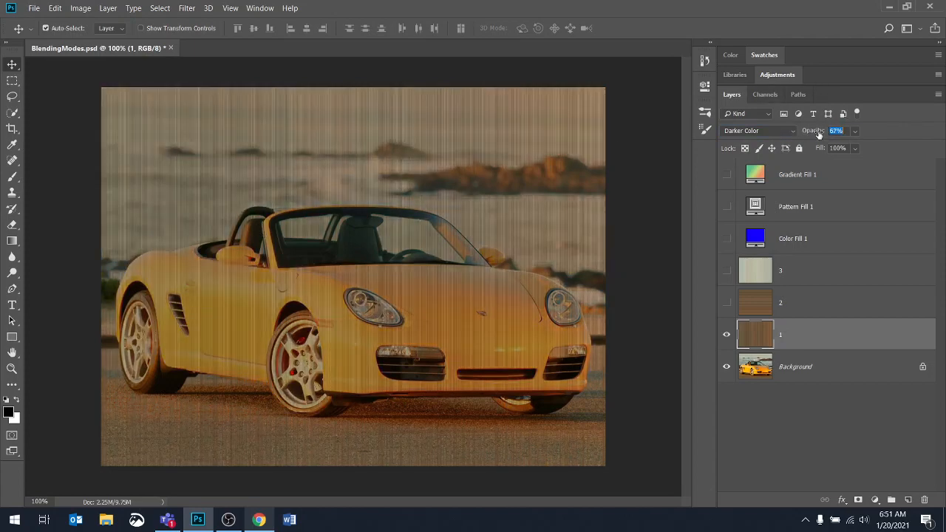
click(854, 130)
mouse_move(865, 148)
mouse_down()
mouse_move(832, 148)
mouse_move(862, 148)
mouse_up()
click(812, 133)
drag(811, 132, 819, 132)
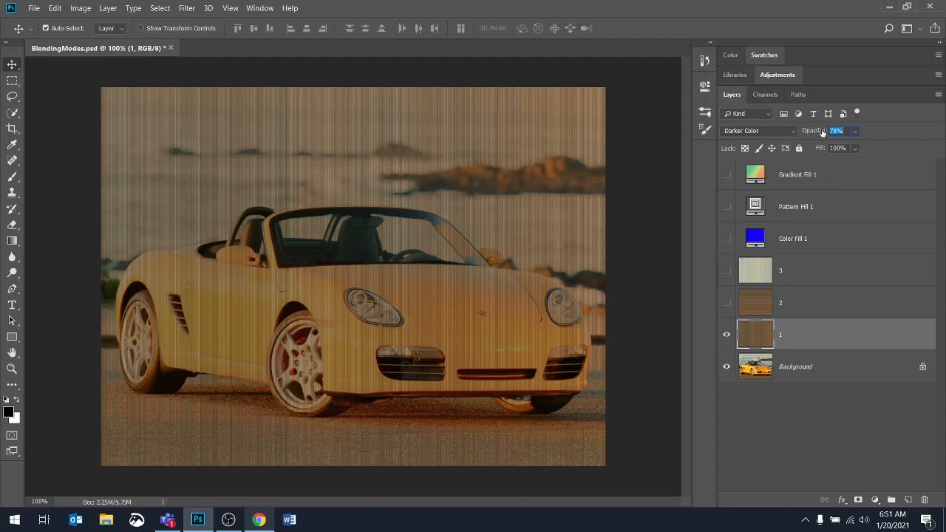
- Try Lighten and then Linear Burn on layer 1, hiding and reshowing the layer to compare with the original photo
click(792, 131)
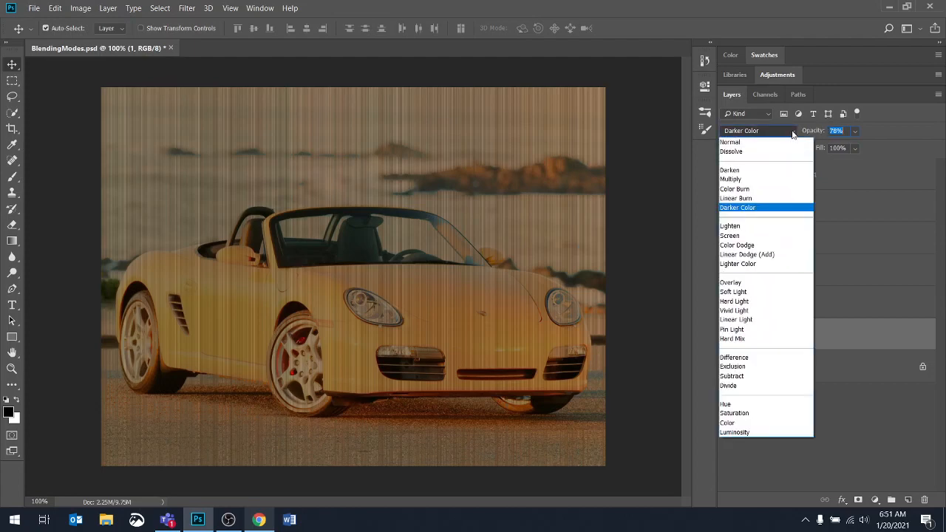
click(749, 225)
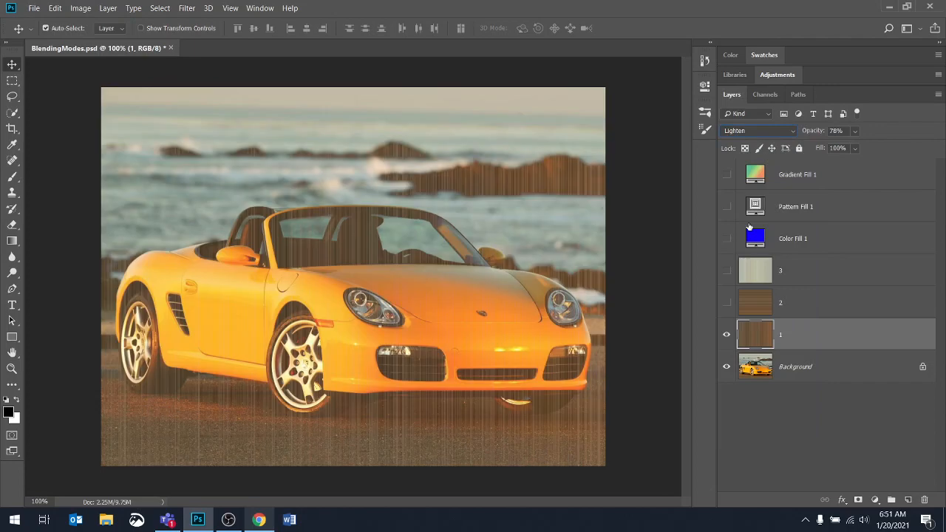
key(Up)
key(Up)
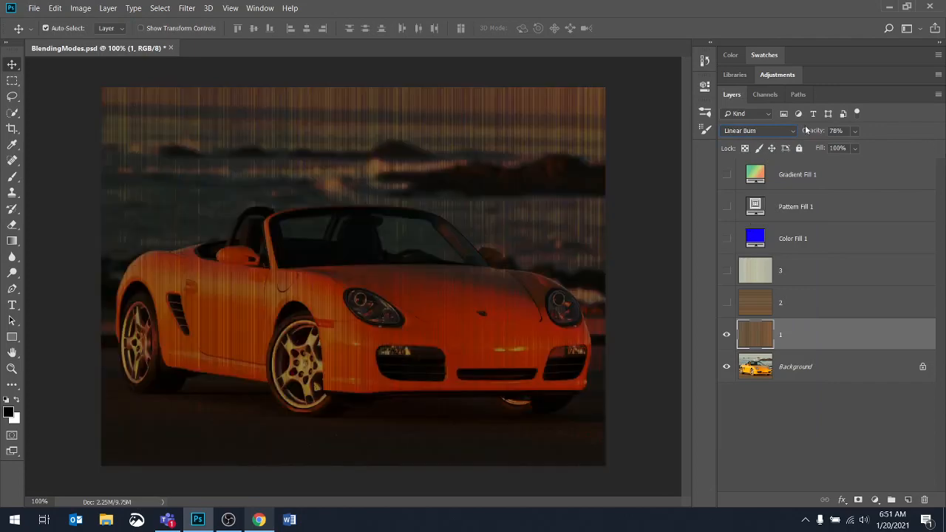
click(727, 335)
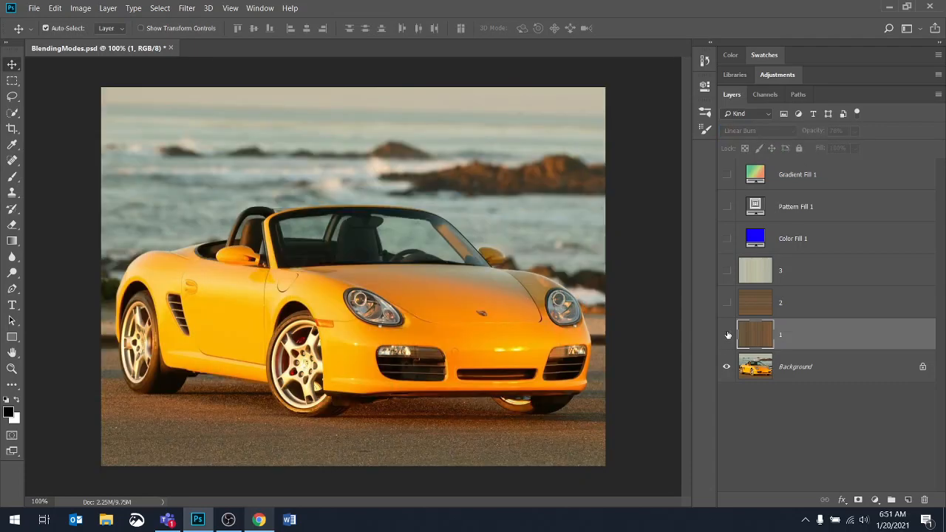
click(727, 336)
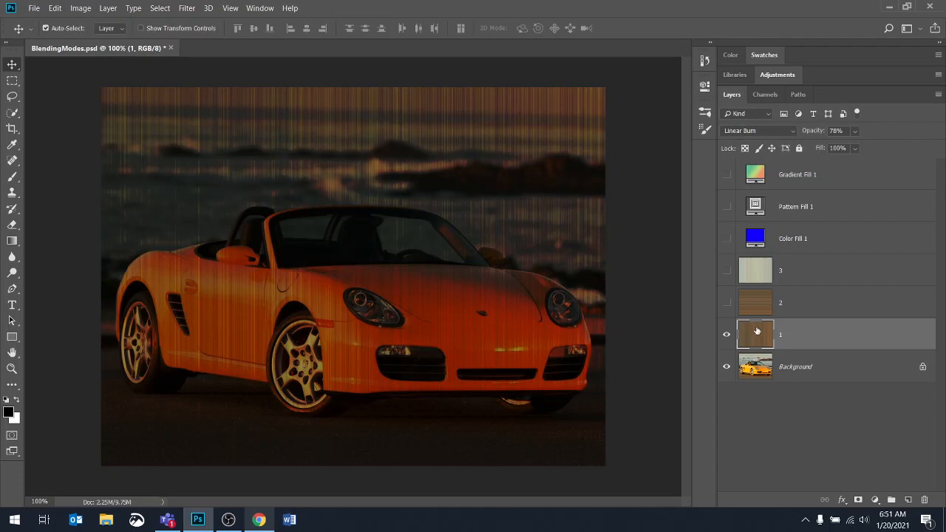
- Reset layer 1 to the Normal blending mode at 100% opacity
click(783, 131)
click(739, 141)
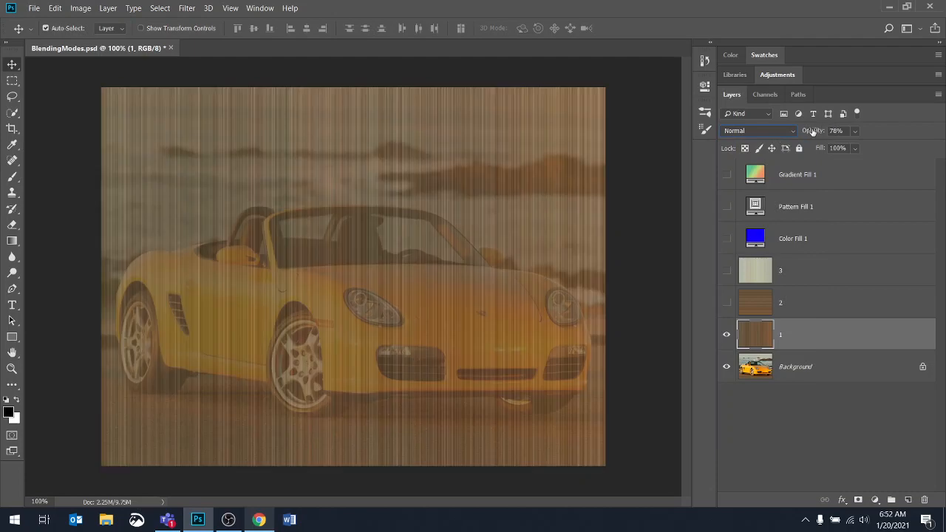
drag(812, 132, 858, 132)
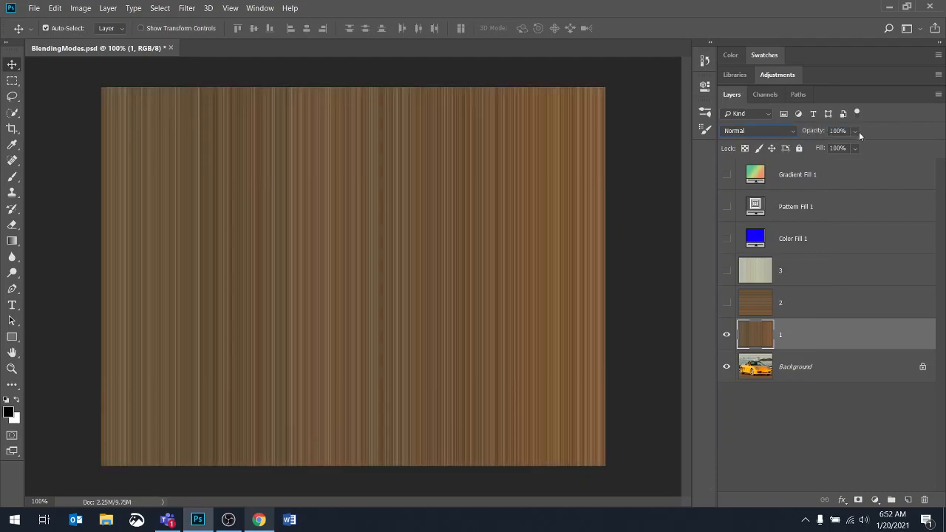
- Show layer 2, toggling it off and on again to compare its texture with layer 1
click(726, 302)
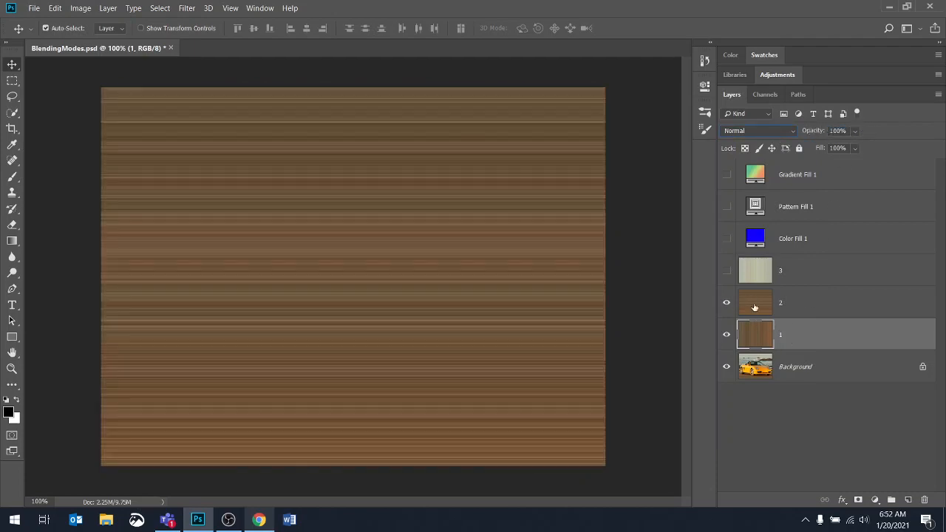
click(725, 303)
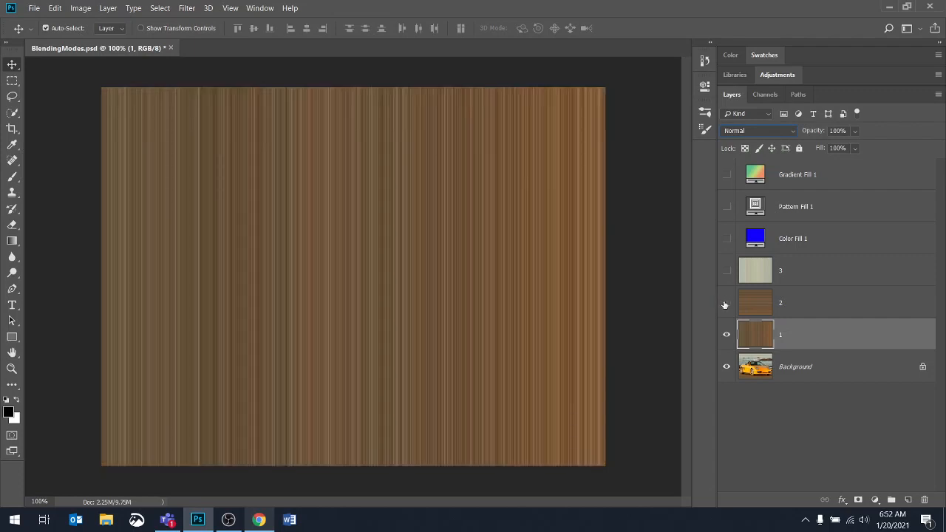
click(725, 304)
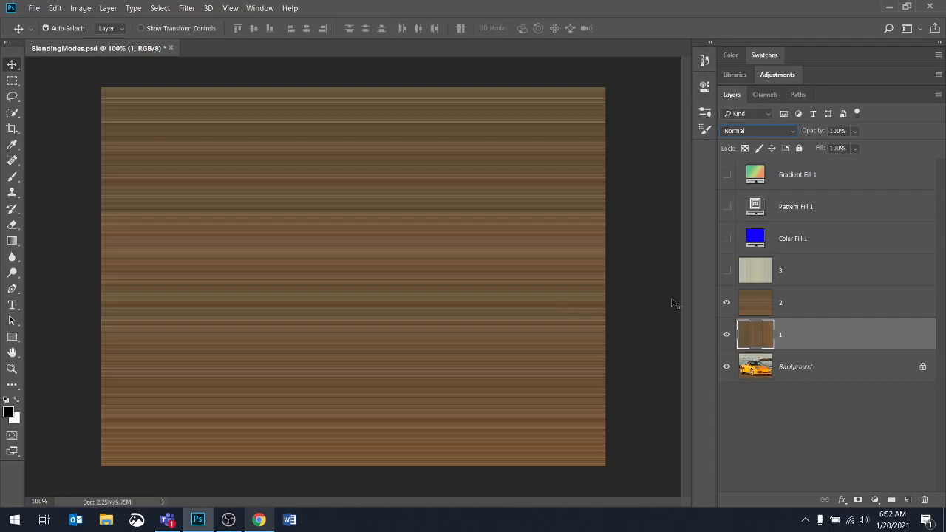
- Step layer 2's blending mode from Normal through the darkening and lightening modes to Lighter Color
click(783, 303)
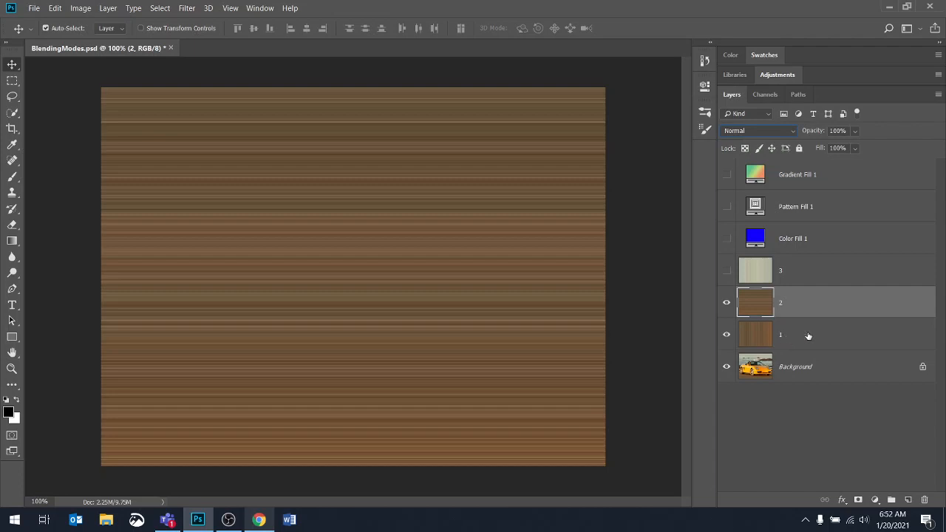
click(758, 130)
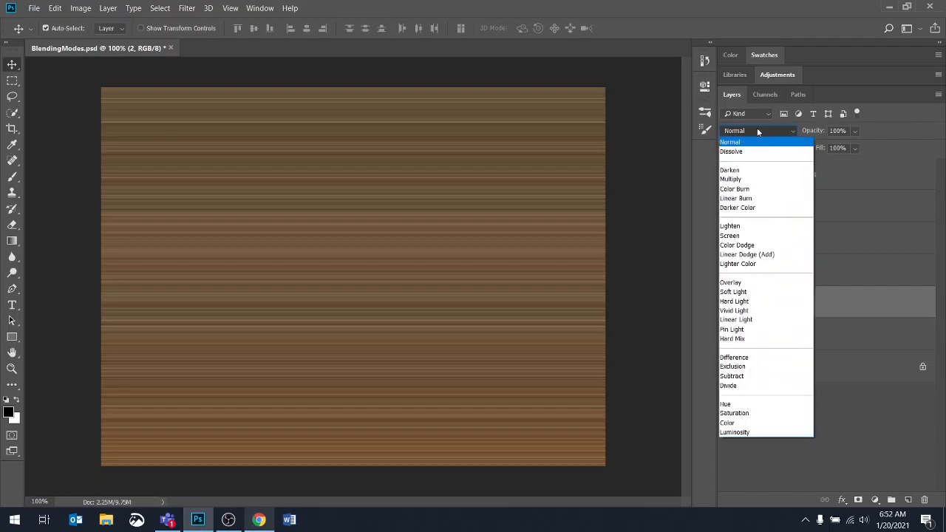
click(752, 147)
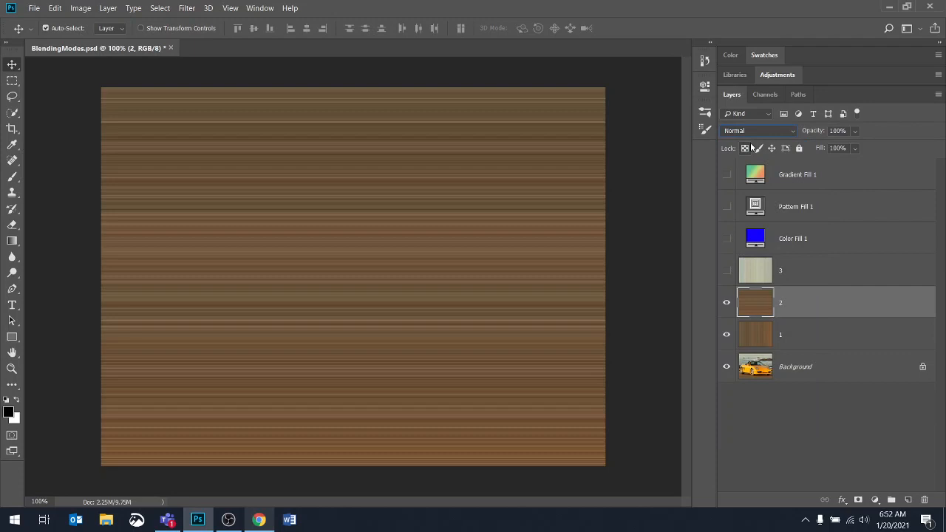
key(Down)
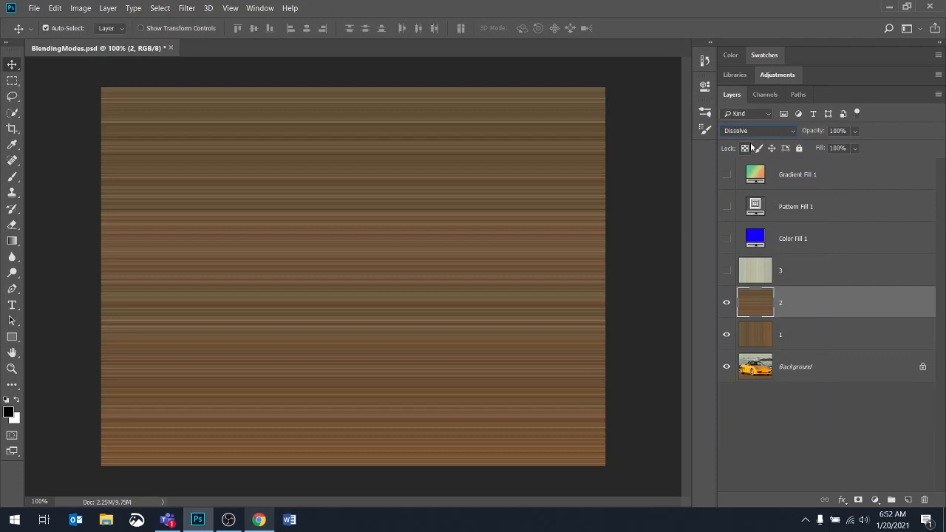
key(Down)
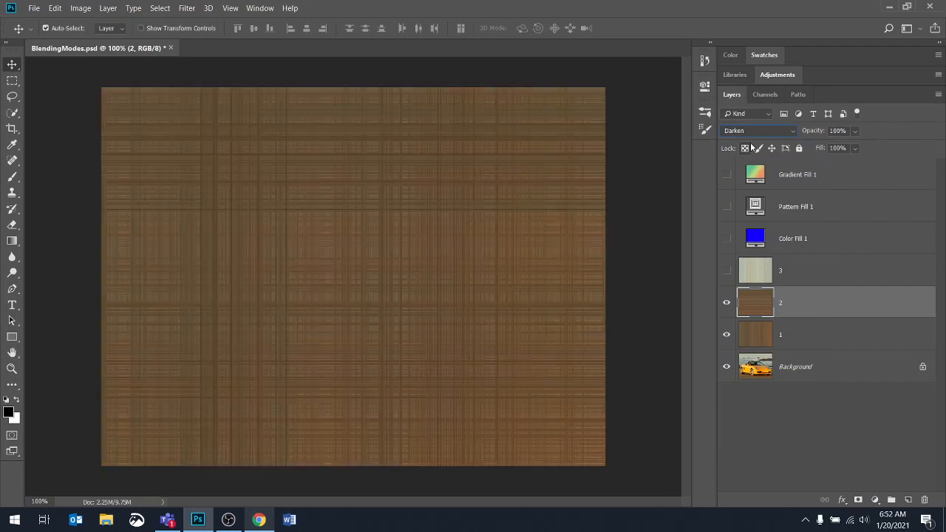
key(Down)
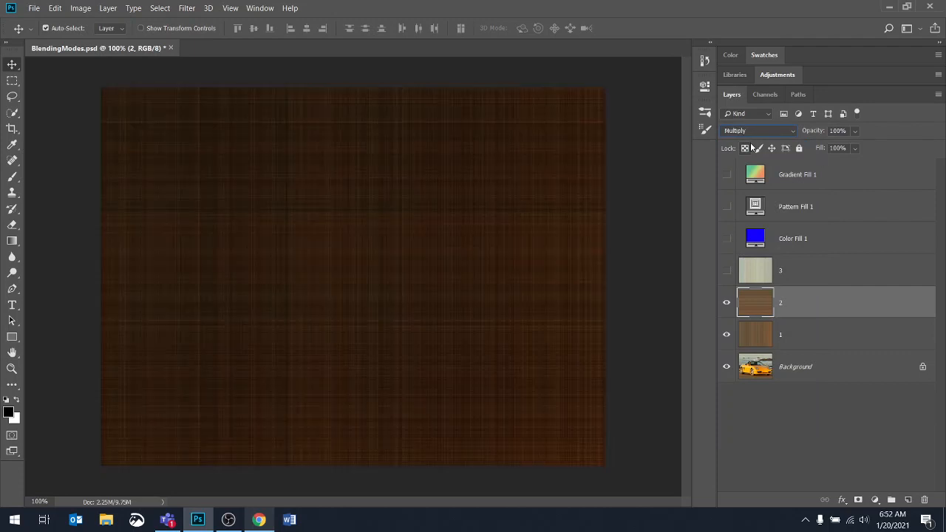
key(Down)
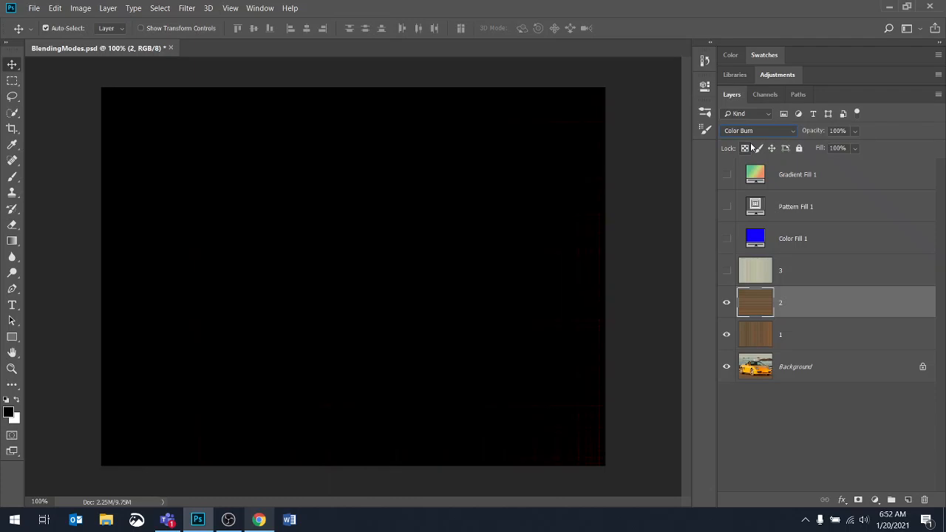
key(Down)
key(Down)
key(Down)
key(Down)
key(Down)
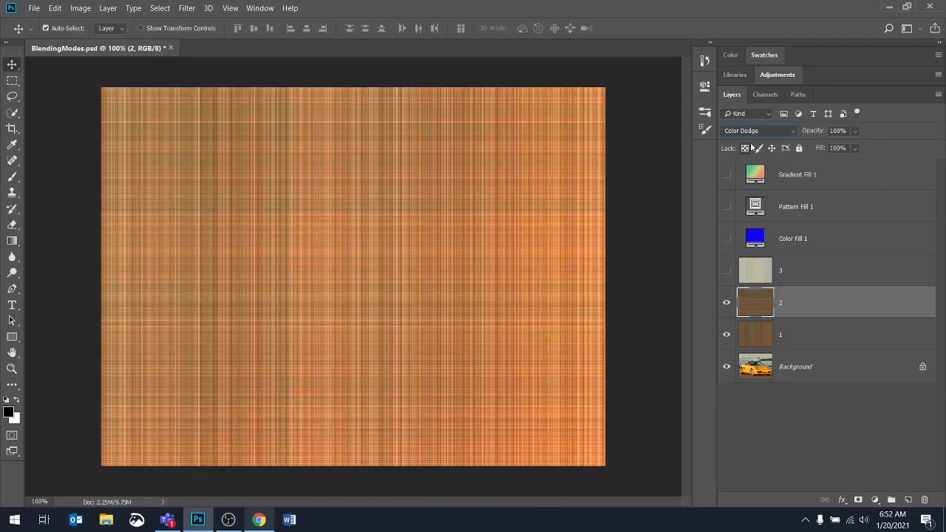
key(Down)
key(Down)
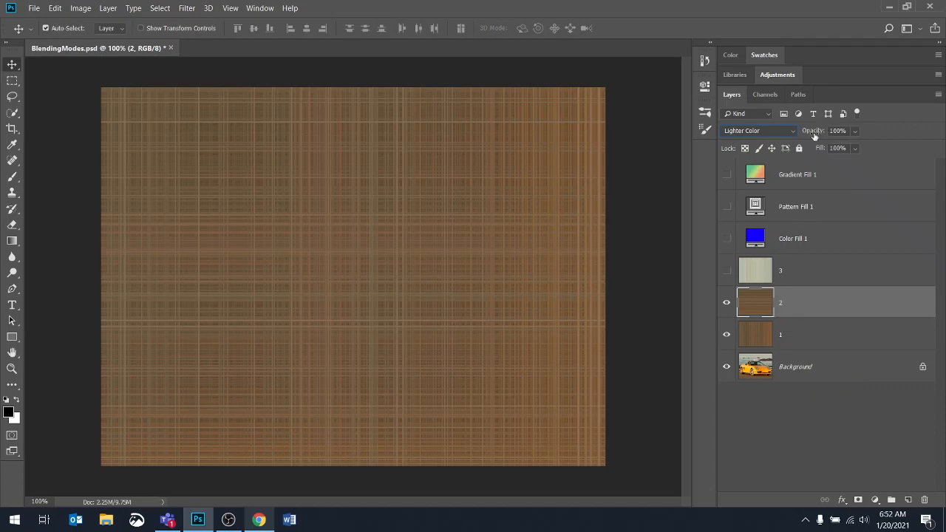
- Lower the opacity of layer 2 to 58% and of layer 1 to 72%
drag(813, 135, 805, 136)
click(767, 337)
drag(816, 132, 800, 138)
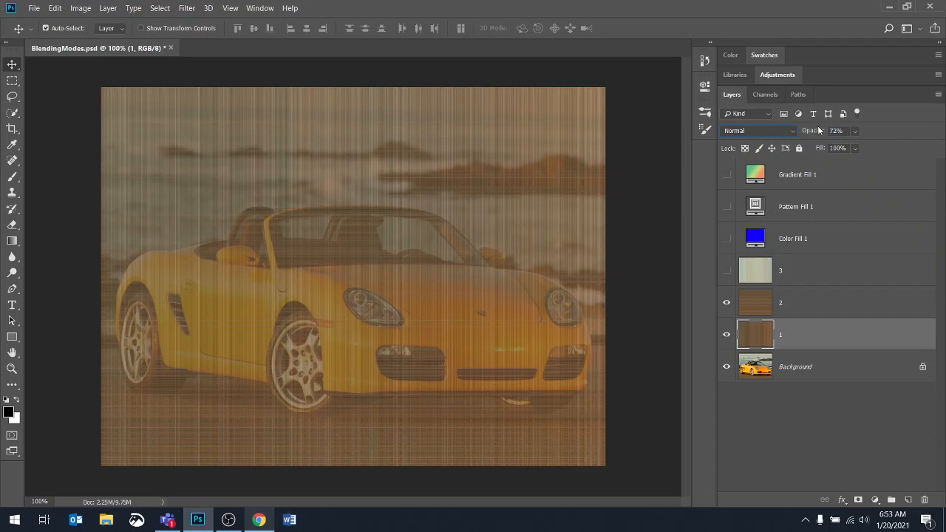
- Check layer 2's blending settings, and set layer 1's blending mode to Lighten
click(758, 302)
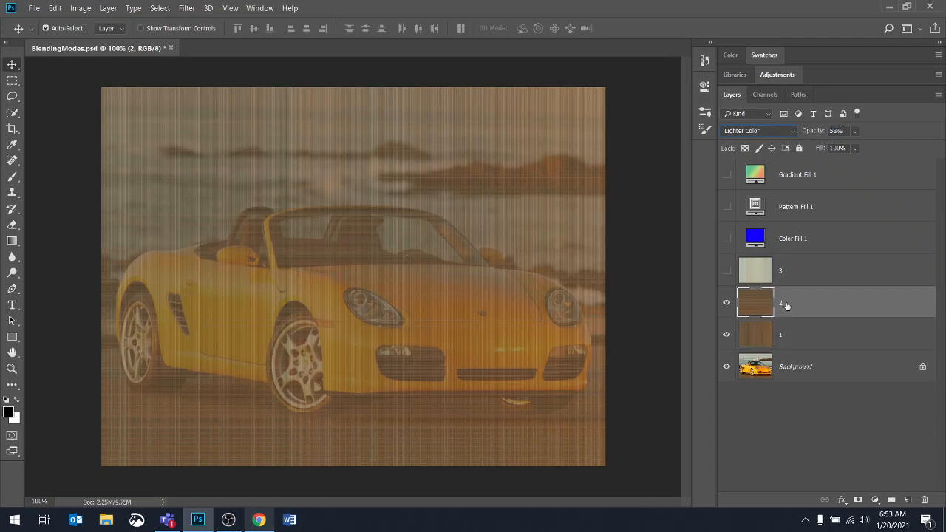
click(757, 337)
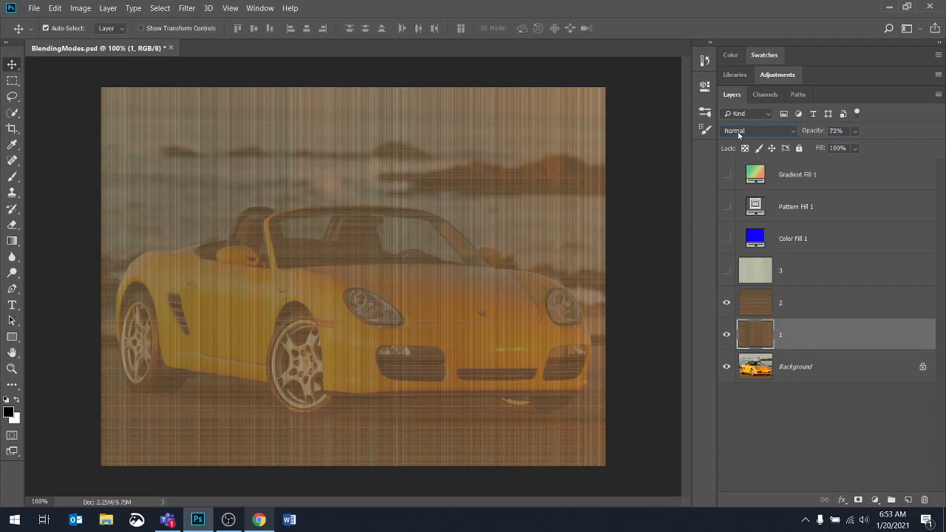
click(738, 133)
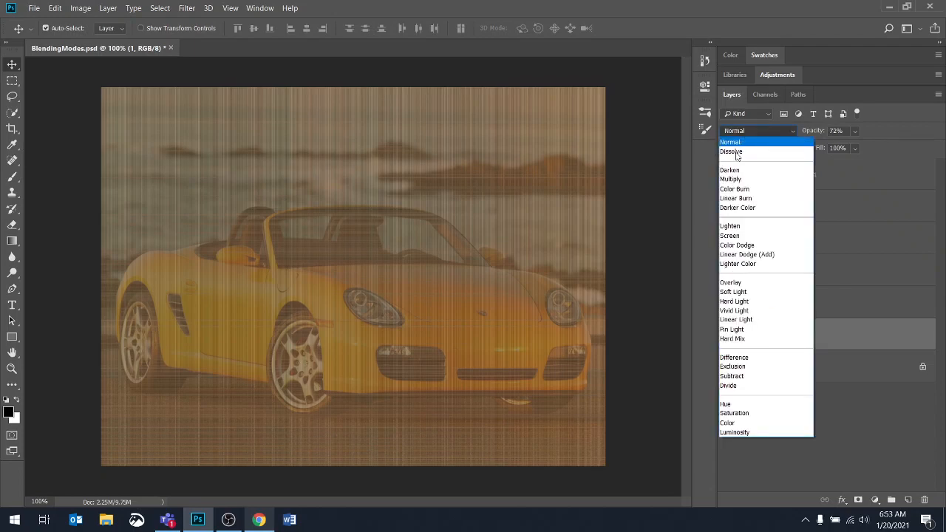
click(735, 227)
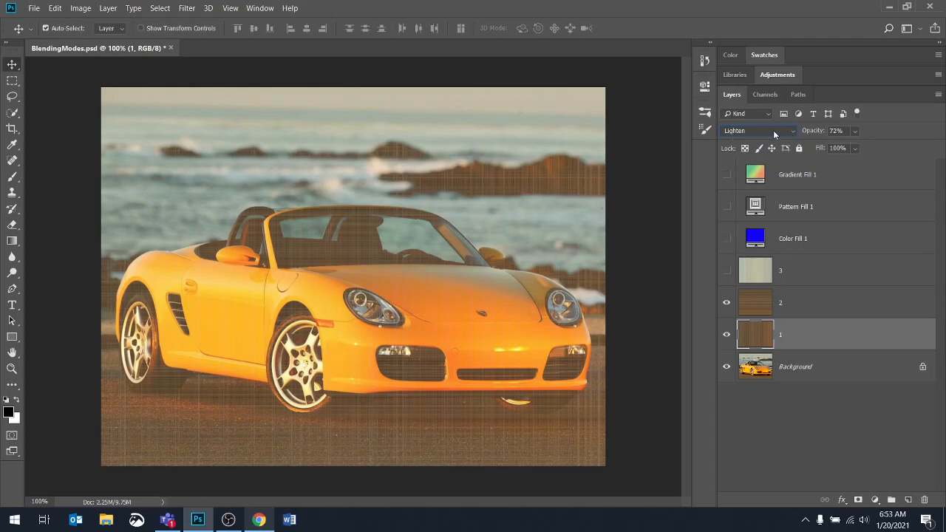
- Set layer 1's blending mode to Overlay, compare the result by toggling visibility, and hide layers 1 and 2
click(745, 132)
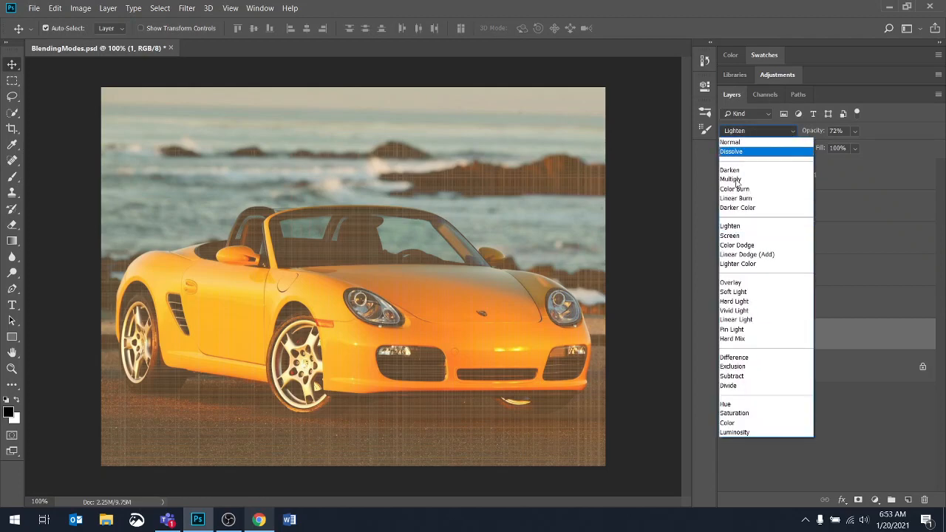
click(744, 283)
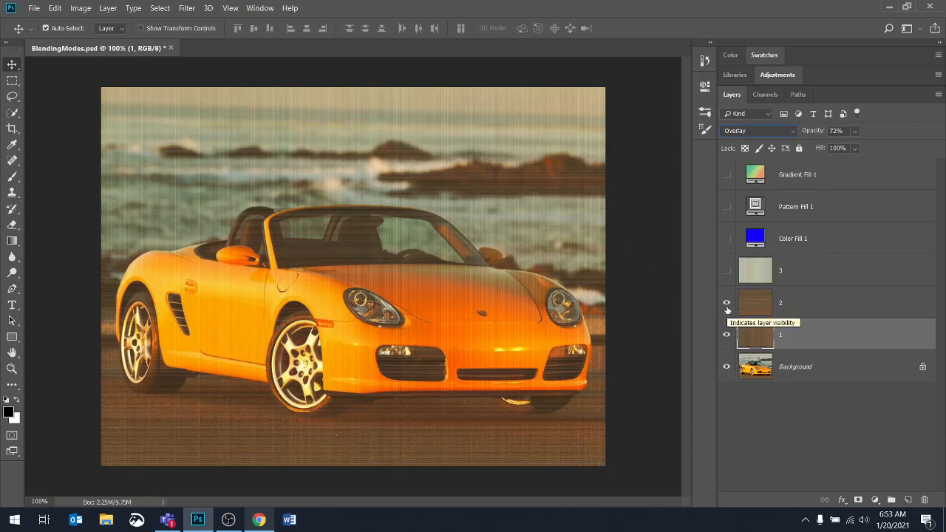
mouse_move(726, 304)
mouse_down()
mouse_move(725, 330)
mouse_move(726, 304)
mouse_up()
click(724, 329)
click(726, 335)
click(726, 302)
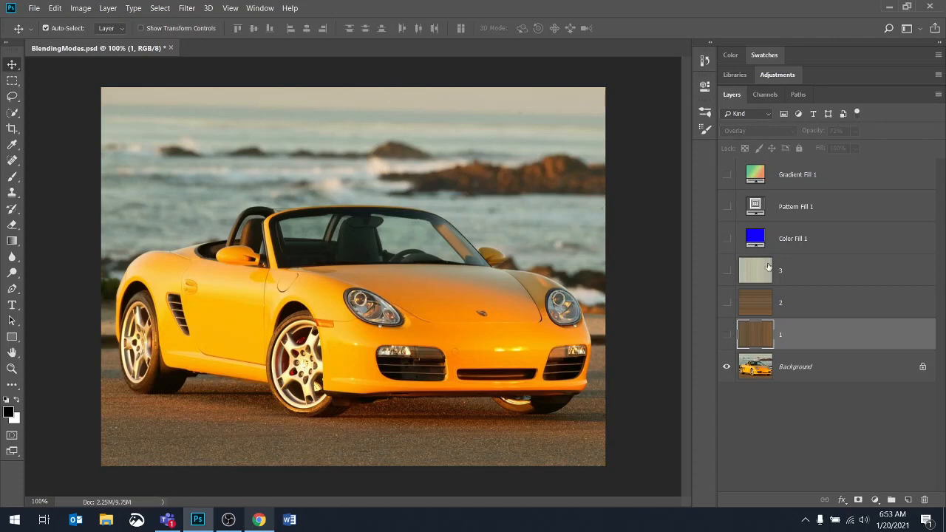
- Show layer 3 above the car photo and lower its opacity to 66%
click(726, 271)
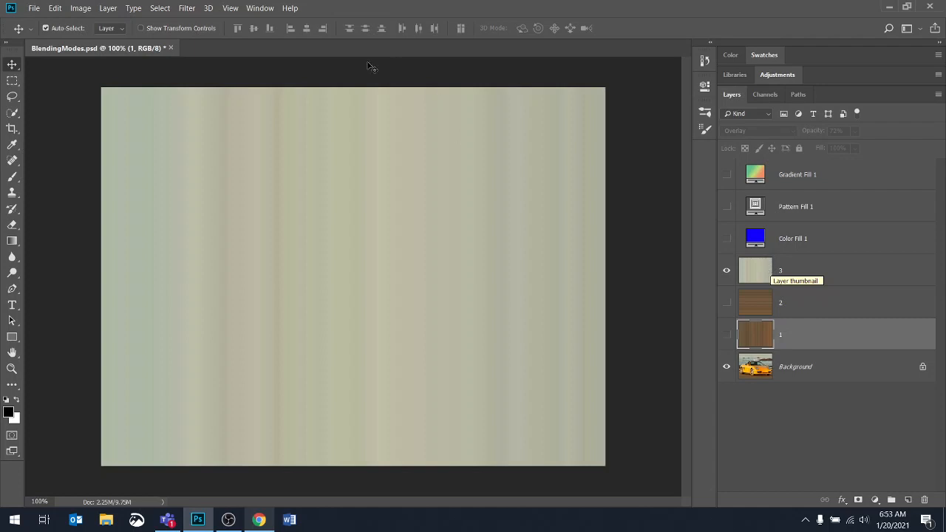
click(820, 270)
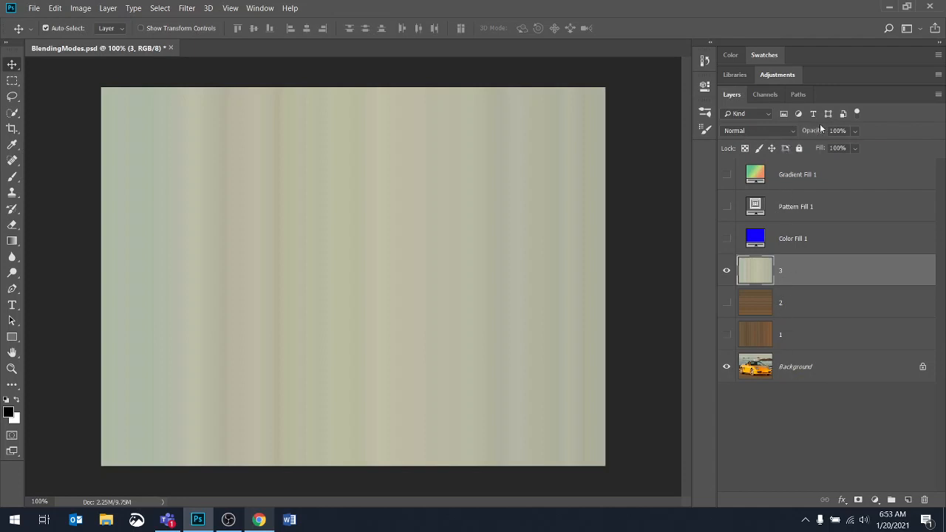
drag(817, 131, 807, 134)
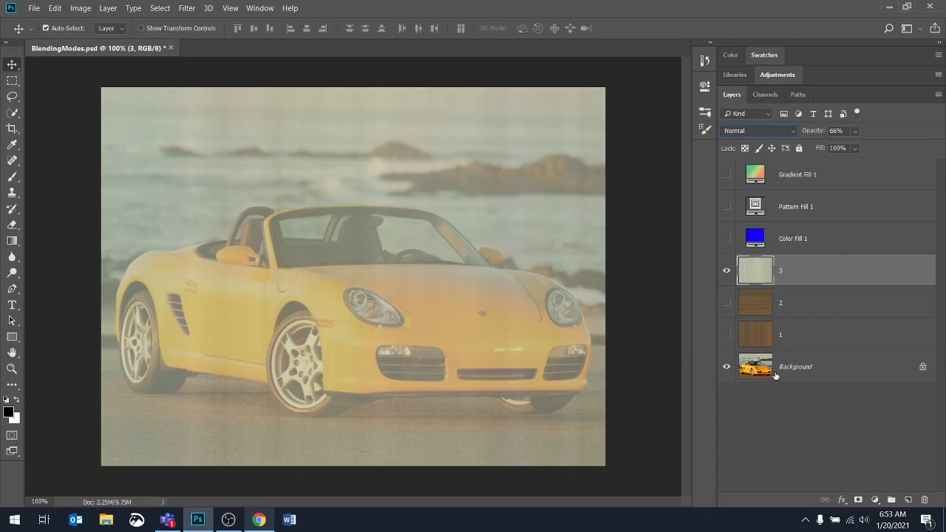
- Try Multiply and Dissolve on layer 3, stepping its blending mode on through the darkening and lightening modes to Color Dodge
click(787, 133)
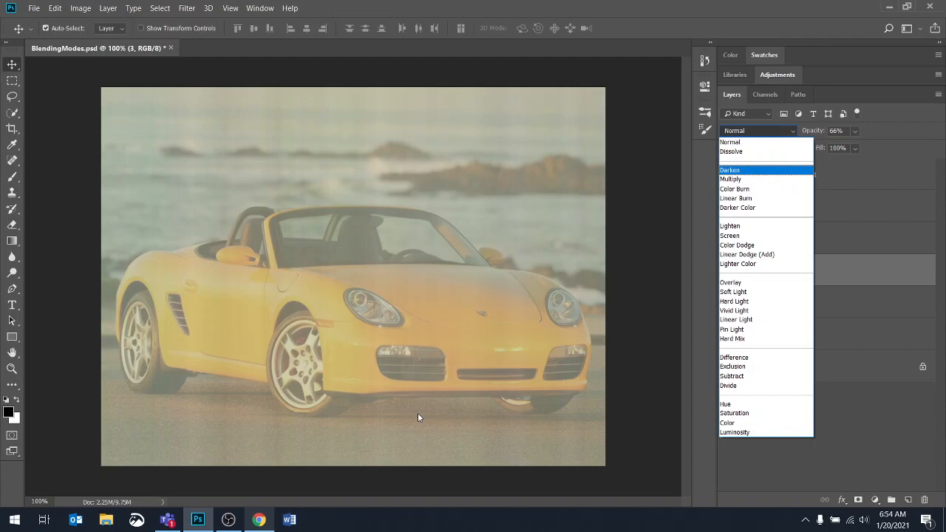
click(735, 181)
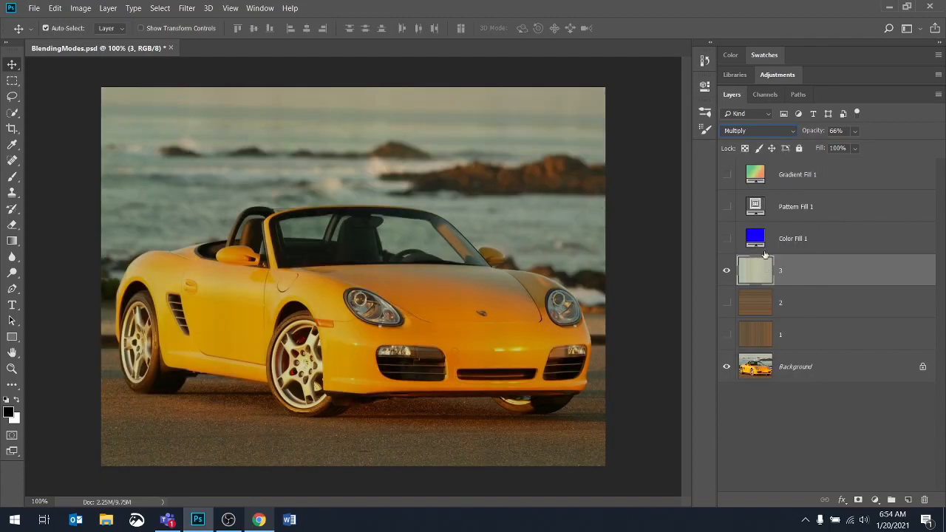
click(773, 131)
click(753, 151)
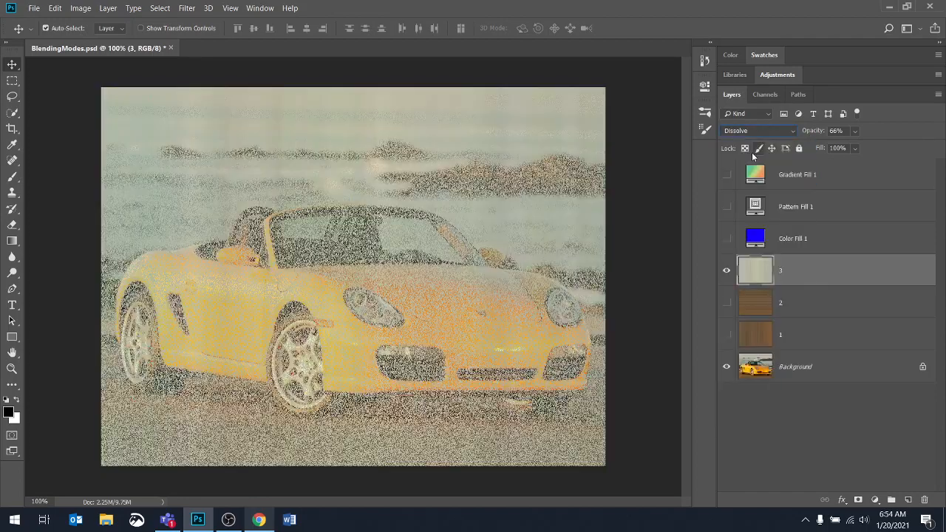
key(Down)
key(Down)
key(Down)
key(Down)
key(Down)
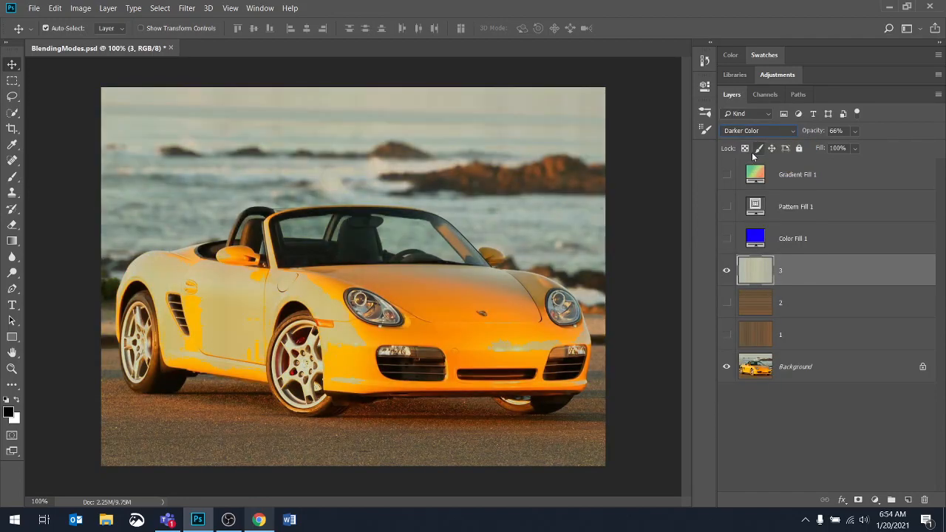
key(Down)
key(Down)
key(Down)
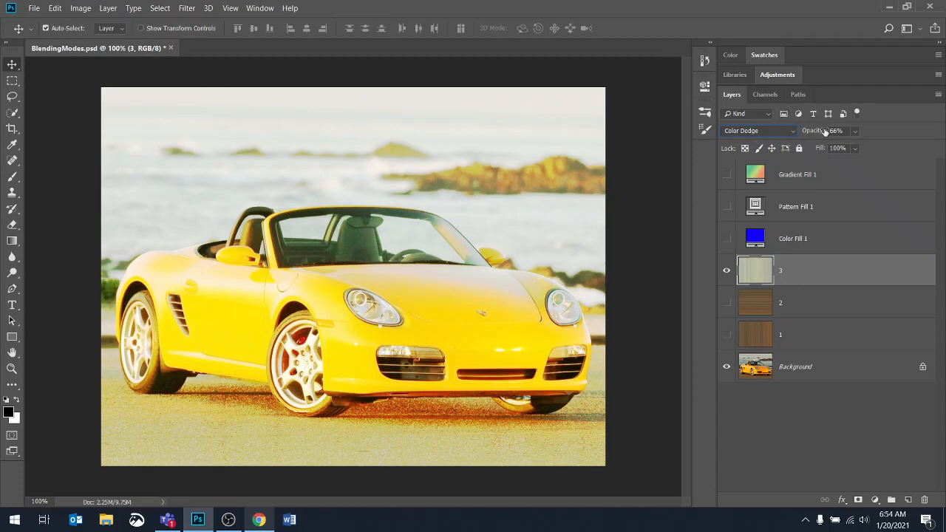
- Step layer 3's blending mode through Overlay, Hard Light and the other contrast modes to Difference
key(shift+plus)
key(shift+plus)
key(shift+plus)
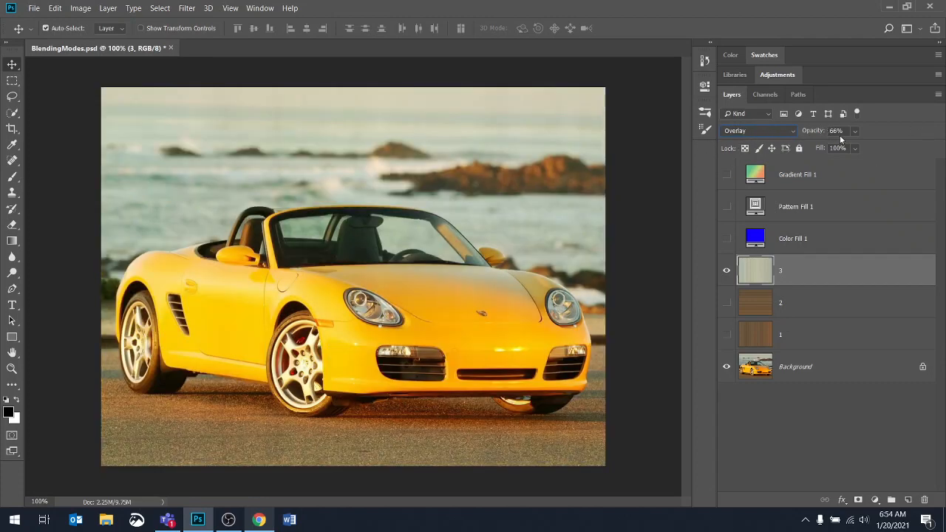
click(783, 133)
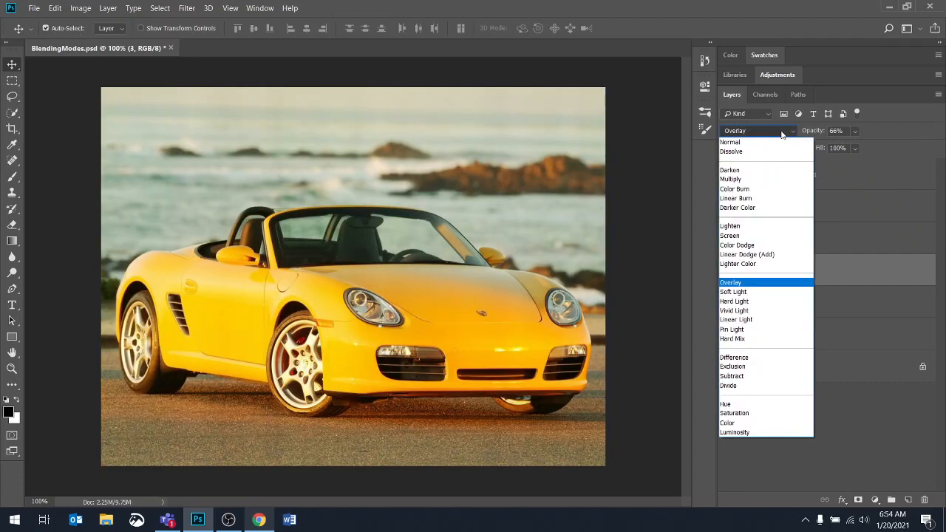
key(Down)
key(Down)
key(Down)
key(Return)
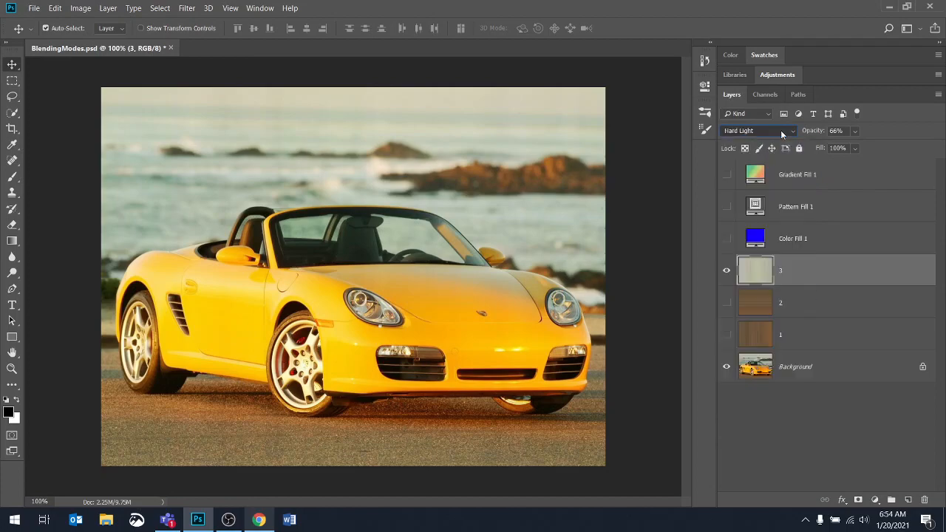
key(Down)
key(Down)
key(Down)
key(Down)
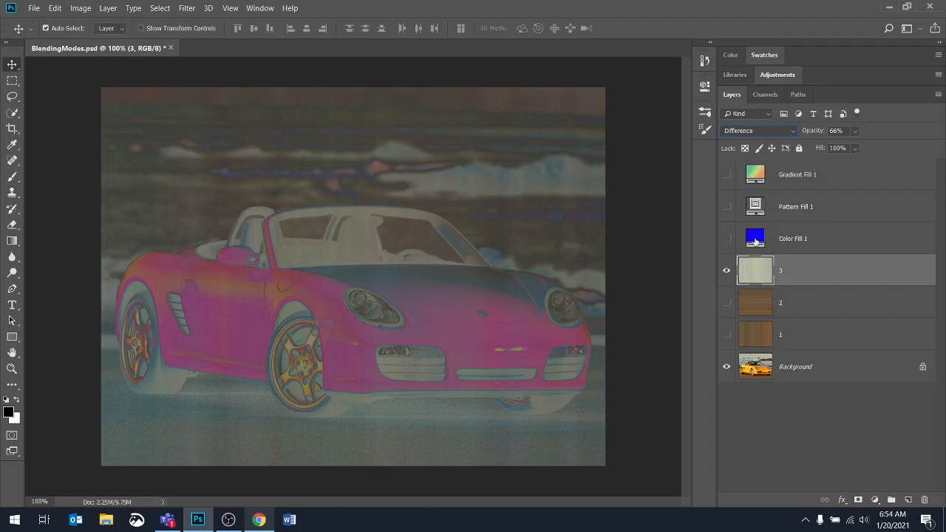
- Show the Pattern Fill 1 layer and step its blending mode from Dissolve through the darkening and lightening modes to Overlay
click(727, 208)
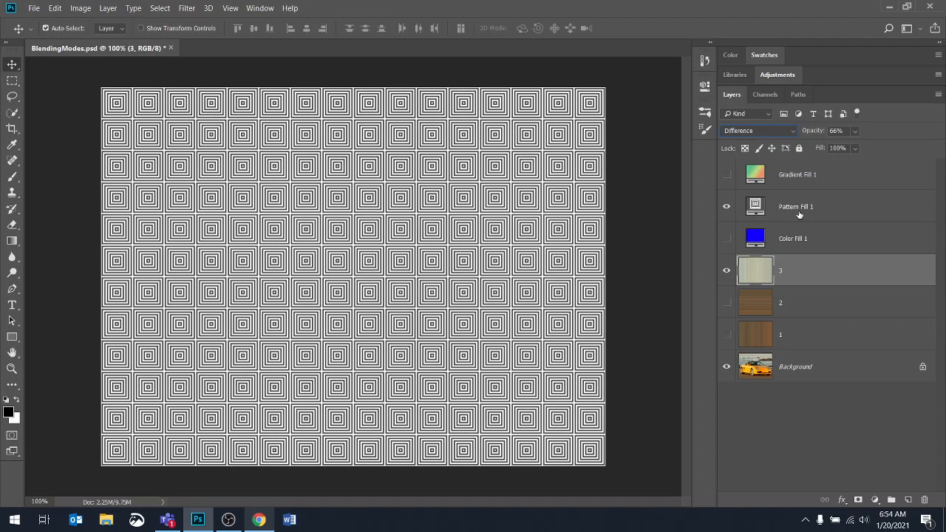
click(798, 212)
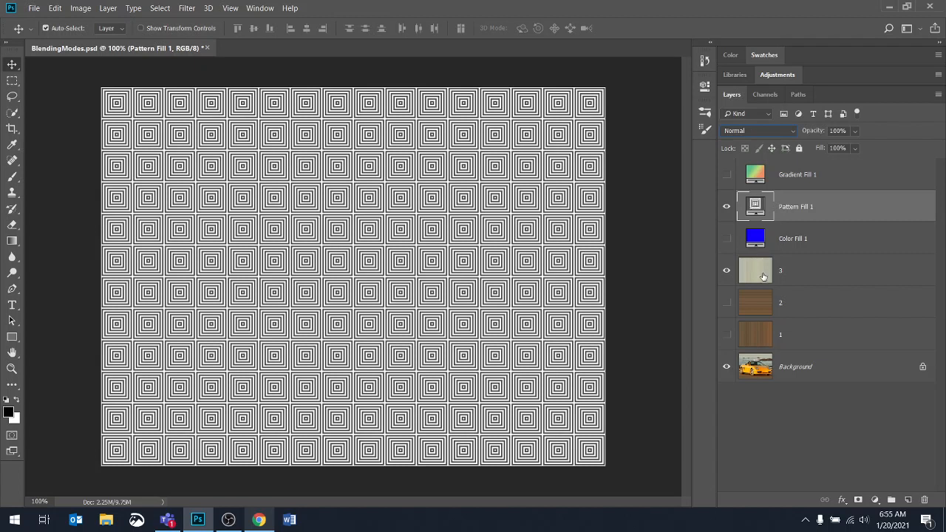
click(761, 130)
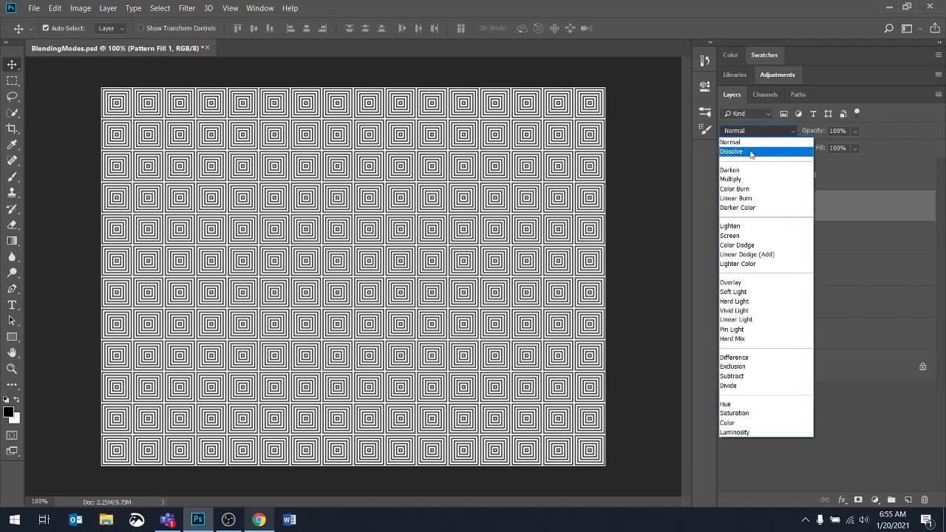
click(751, 152)
key(Down)
key(Down)
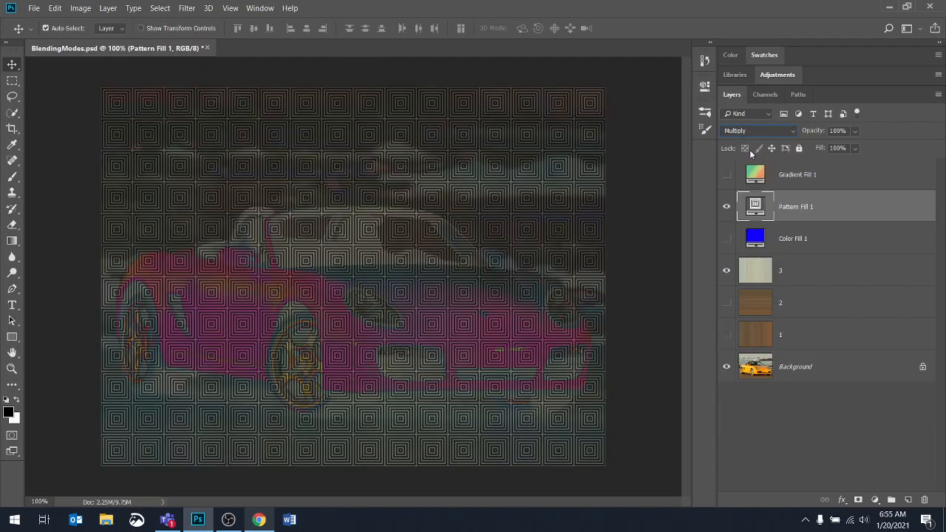
key(Down)
key(Down)
key(Down)
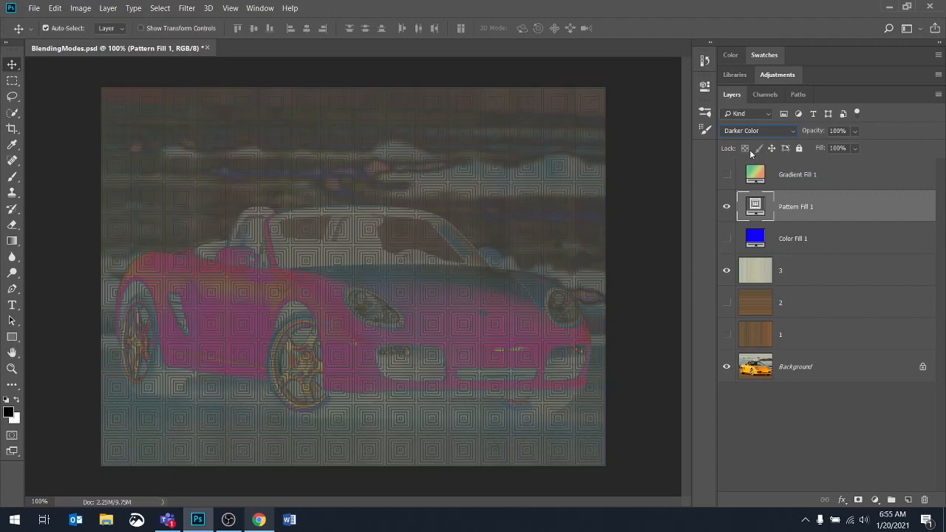
key(Down)
key(Down)
key(Down)
key(Down)
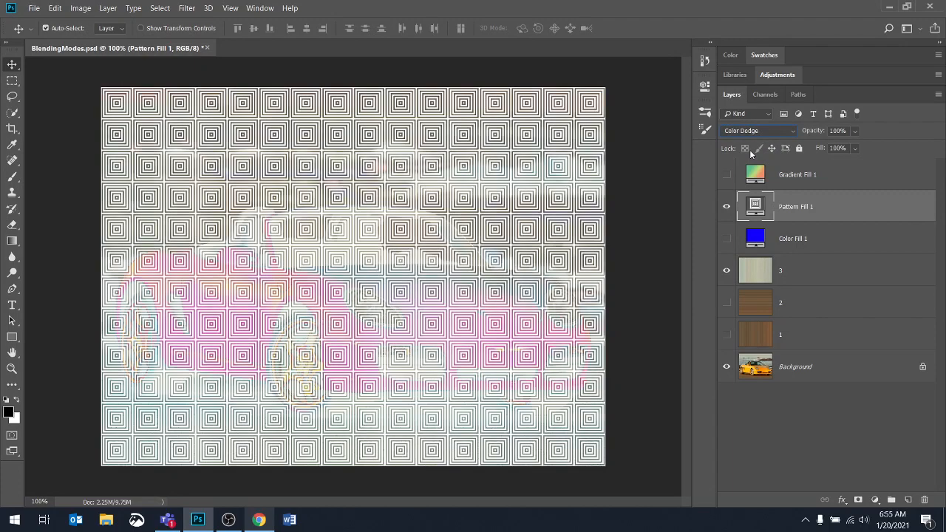
key(Down)
key(Down)
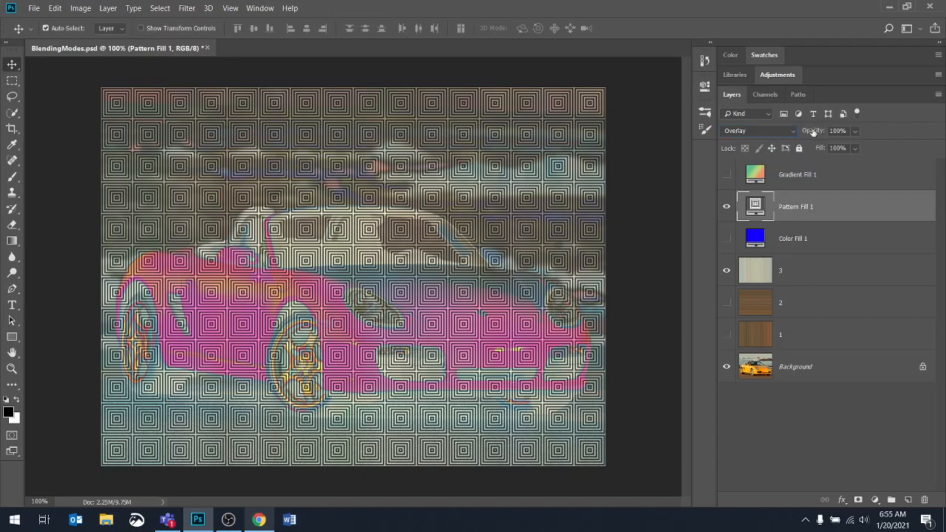
- Lower Pattern Fill 1's opacity to 24% with the Overlay blending mode selected
mouse_move(814, 132)
mouse_down()
mouse_move(802, 131)
mouse_move(822, 130)
mouse_move(801, 135)
mouse_up()
click(751, 130)
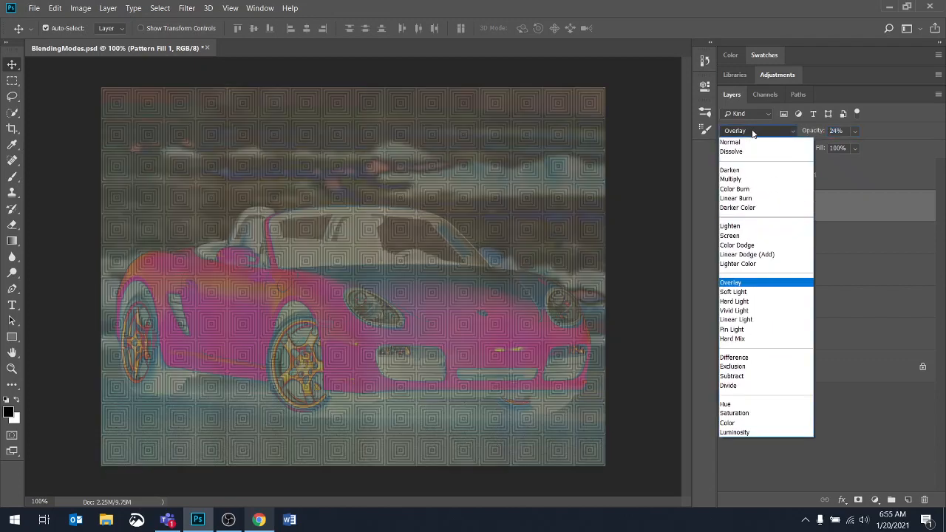
click(737, 283)
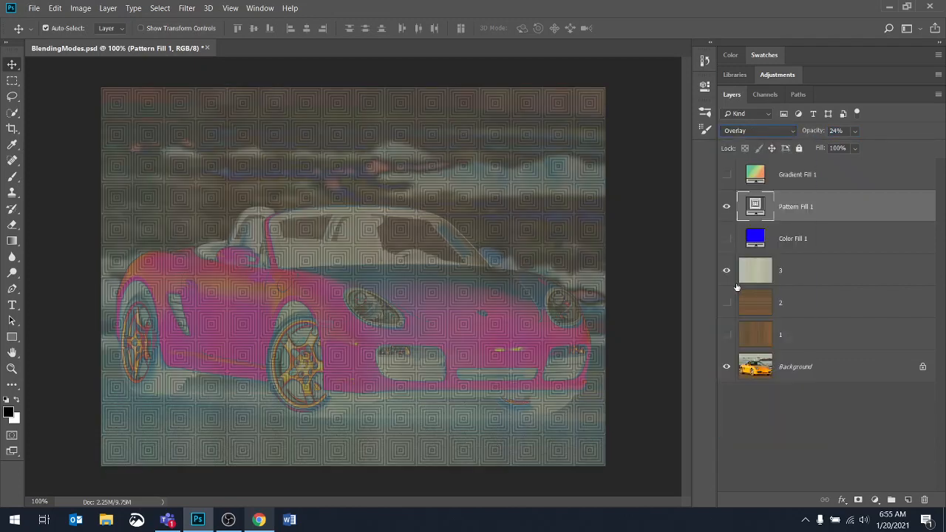
- Step Pattern Fill 1's blending mode back from Overlay through the lightening modes to Darker Color
key(Up)
key(Up)
key(Up)
key(Up)
key(Up)
key(Up)
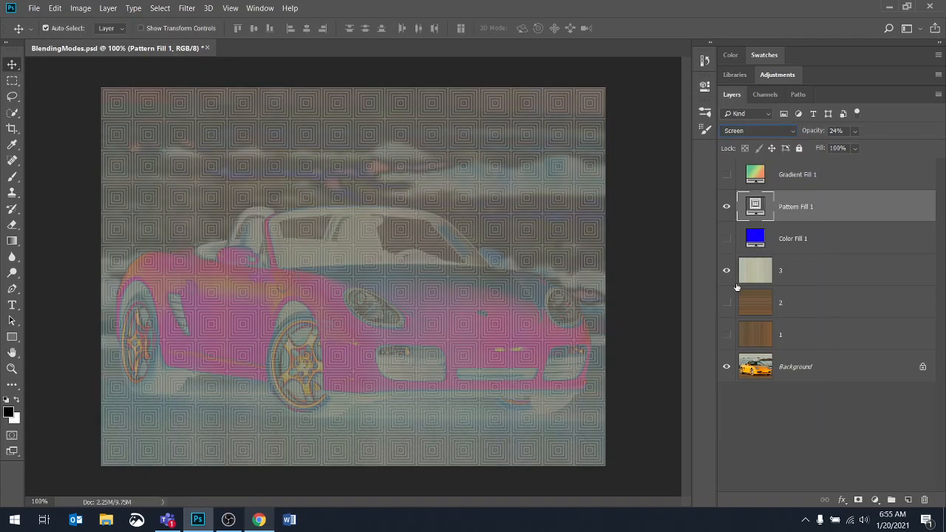
key(Down)
key(Up)
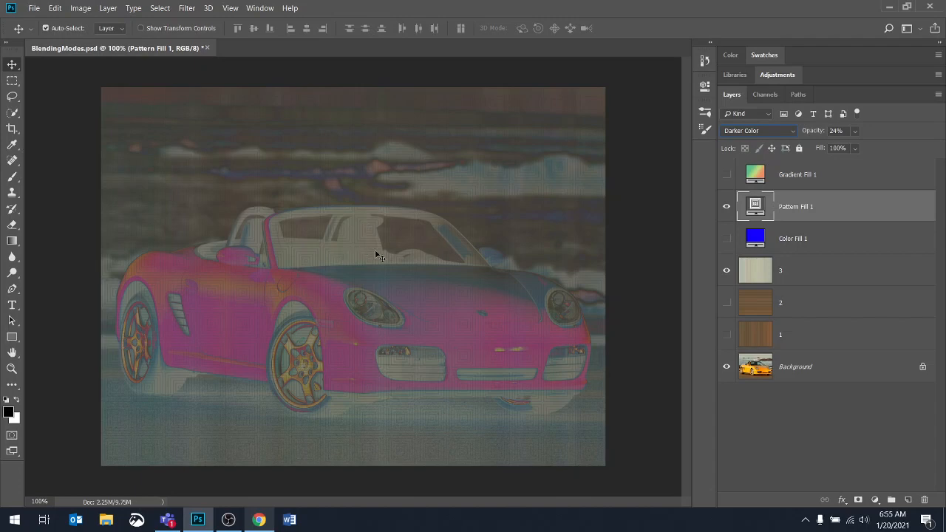
- Examine the patterns available in Pattern Fill 1's fill settings and cancel the settings
double_click(755, 204)
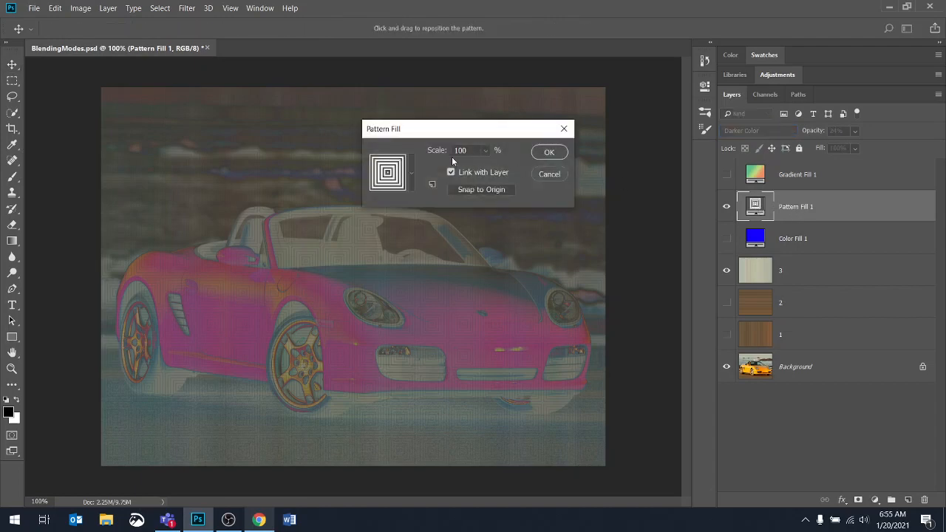
click(411, 172)
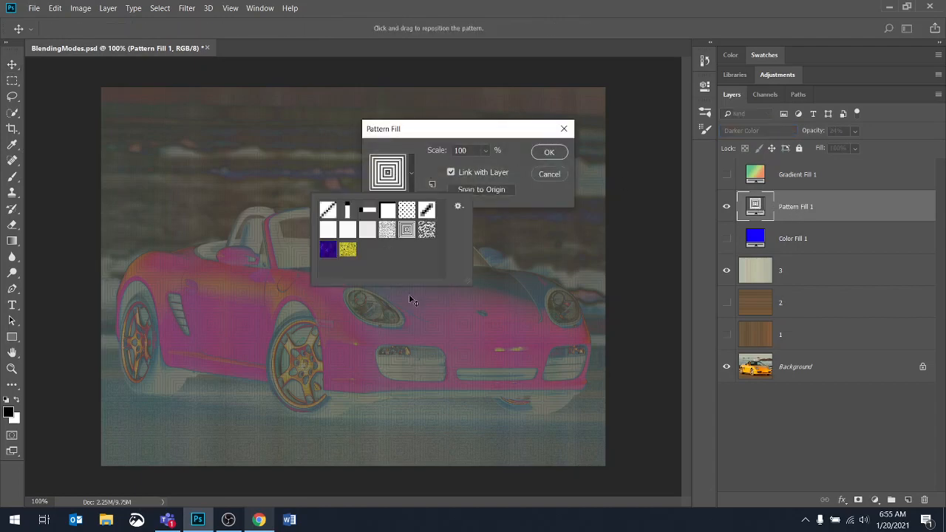
click(543, 177)
click(549, 174)
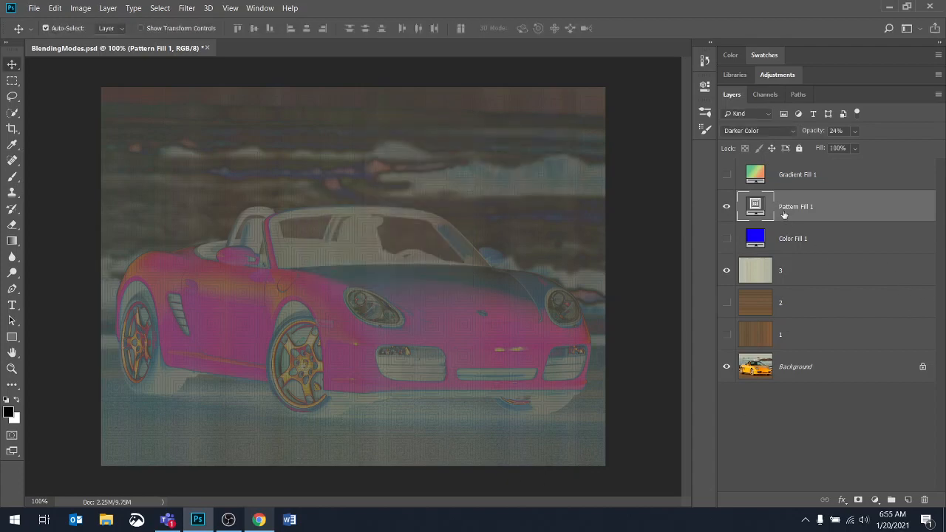
- Show the Gradient Fill 1 layer, try its opacity at 36%, and restore it to 100%
click(727, 175)
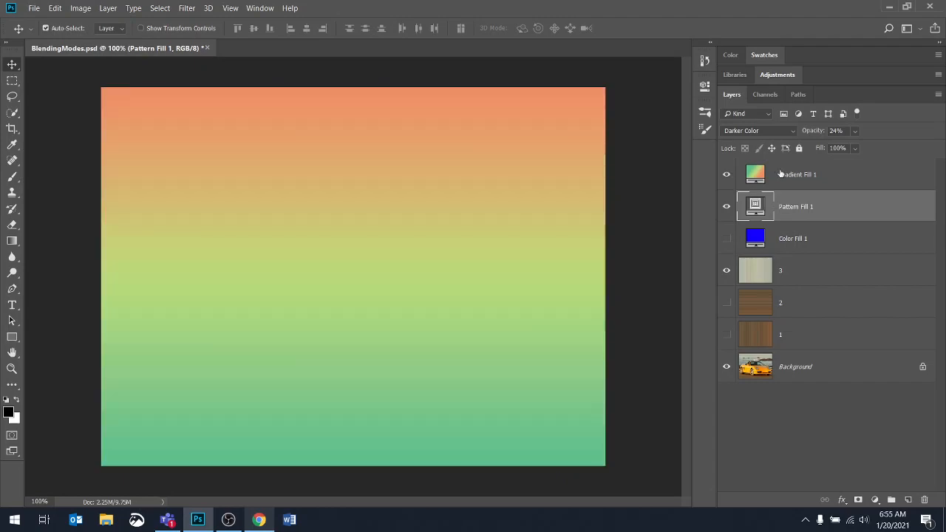
click(796, 176)
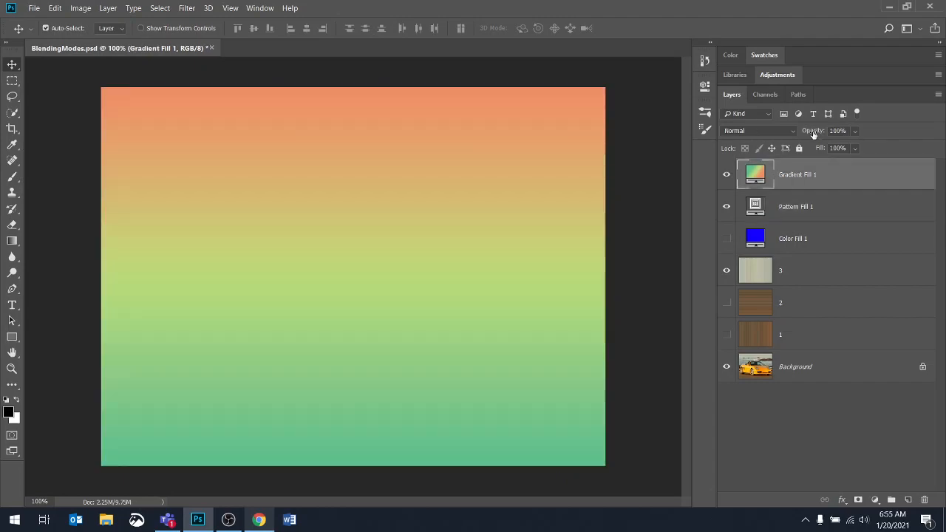
mouse_move(812, 133)
mouse_down()
mouse_move(798, 129)
mouse_move(823, 130)
mouse_up()
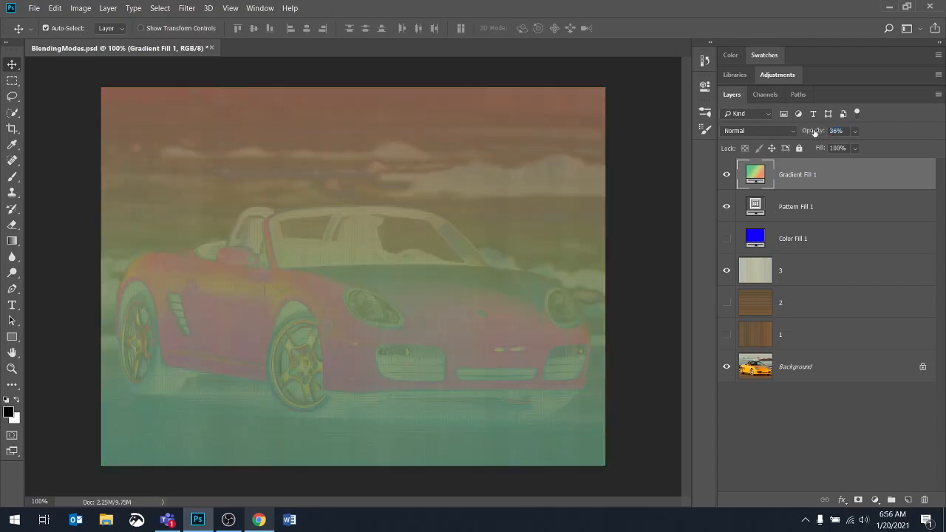
key(0)
- Set Gradient Fill 1's blending mode to Darken and step through Multiply and Color Burn to settle on Linear Burn
click(770, 132)
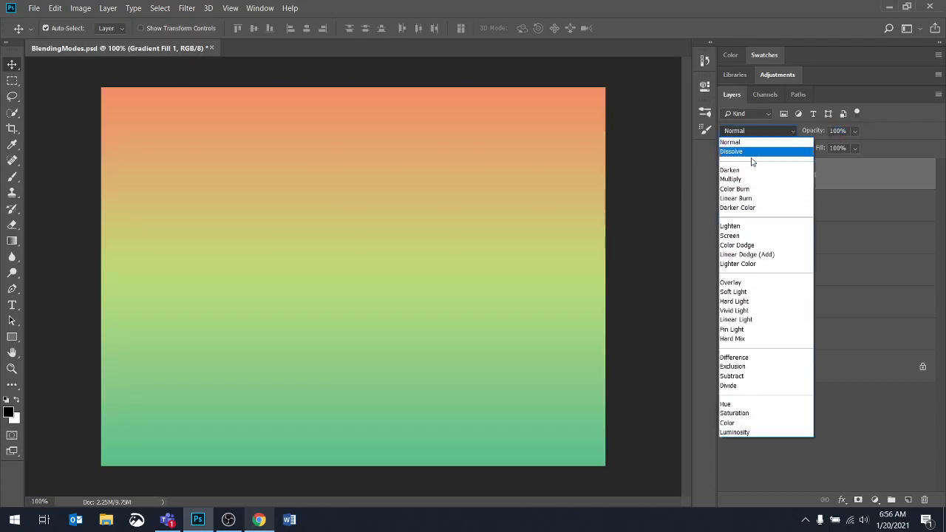
click(746, 171)
key(Down)
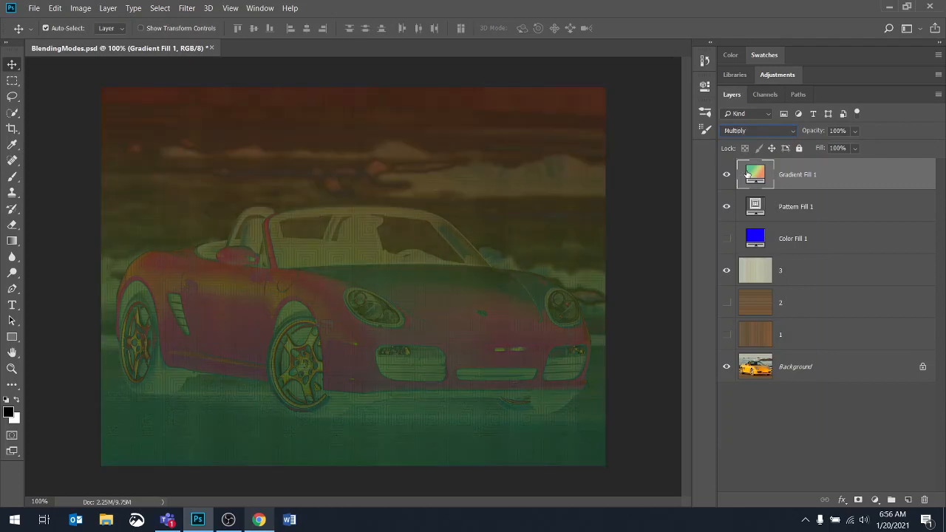
key(Down)
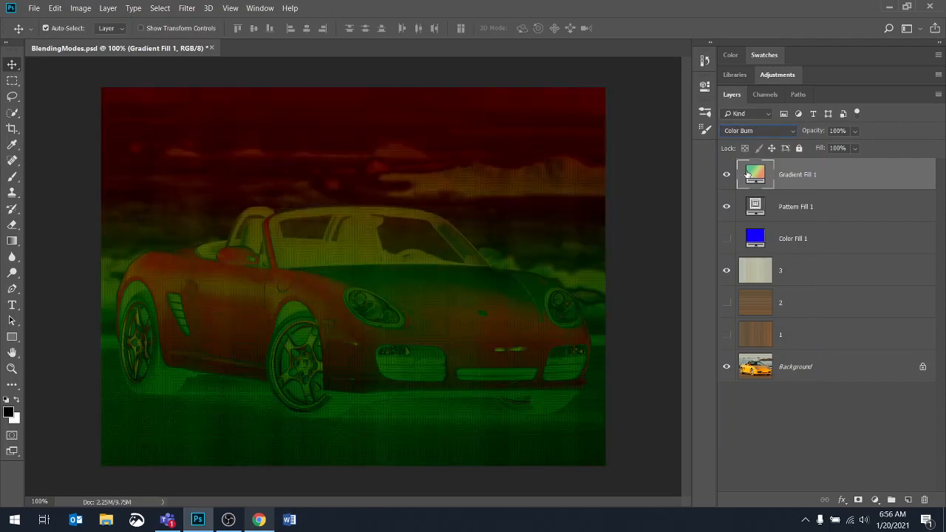
key(Down)
key(Down)
key(Up)
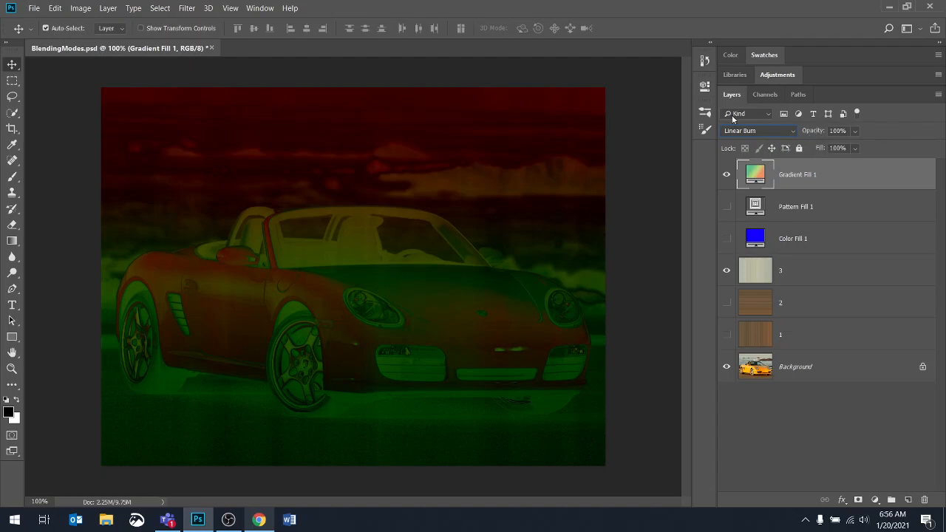
key(ctrl)
key(ctrl+w)
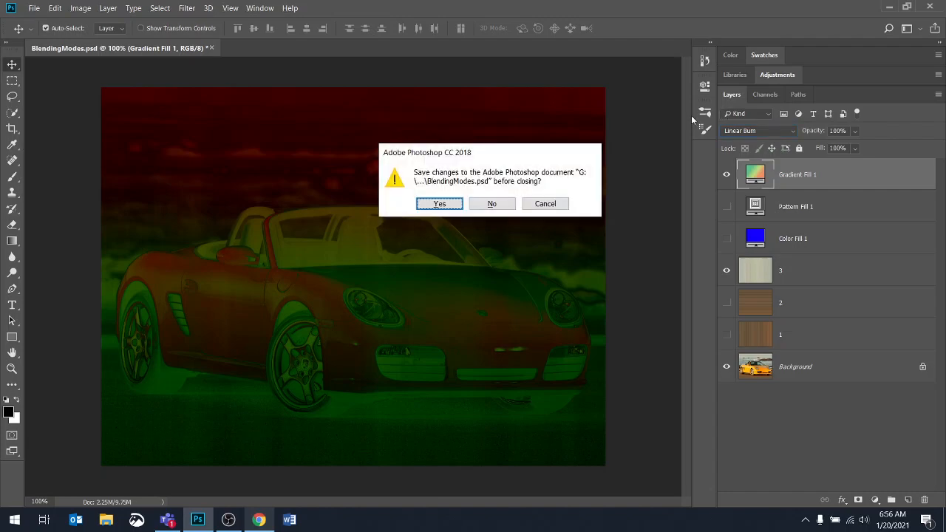
key(ctrl)
click(544, 206)
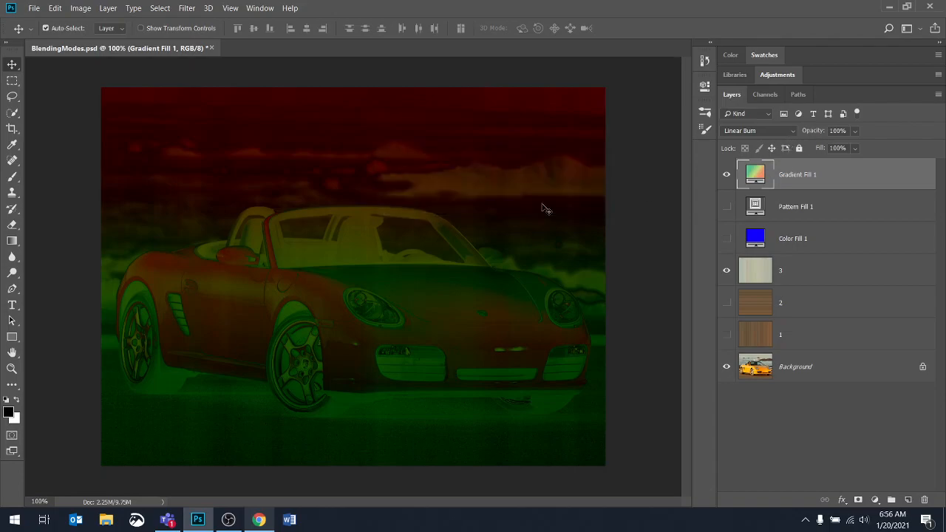